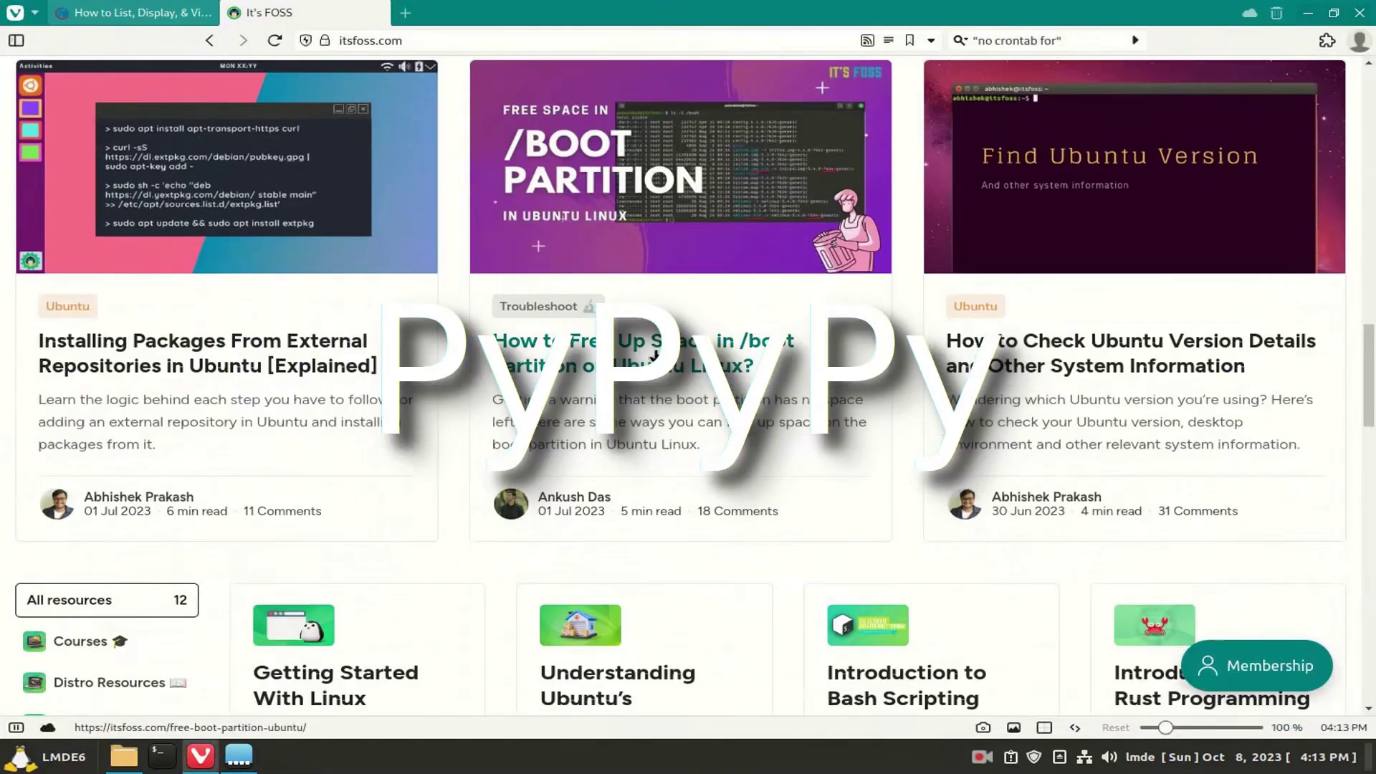
# - Open the itsfoss article on freeing /boot partition space in a new Vivaldi tab
pyautogui.click(602, 434)
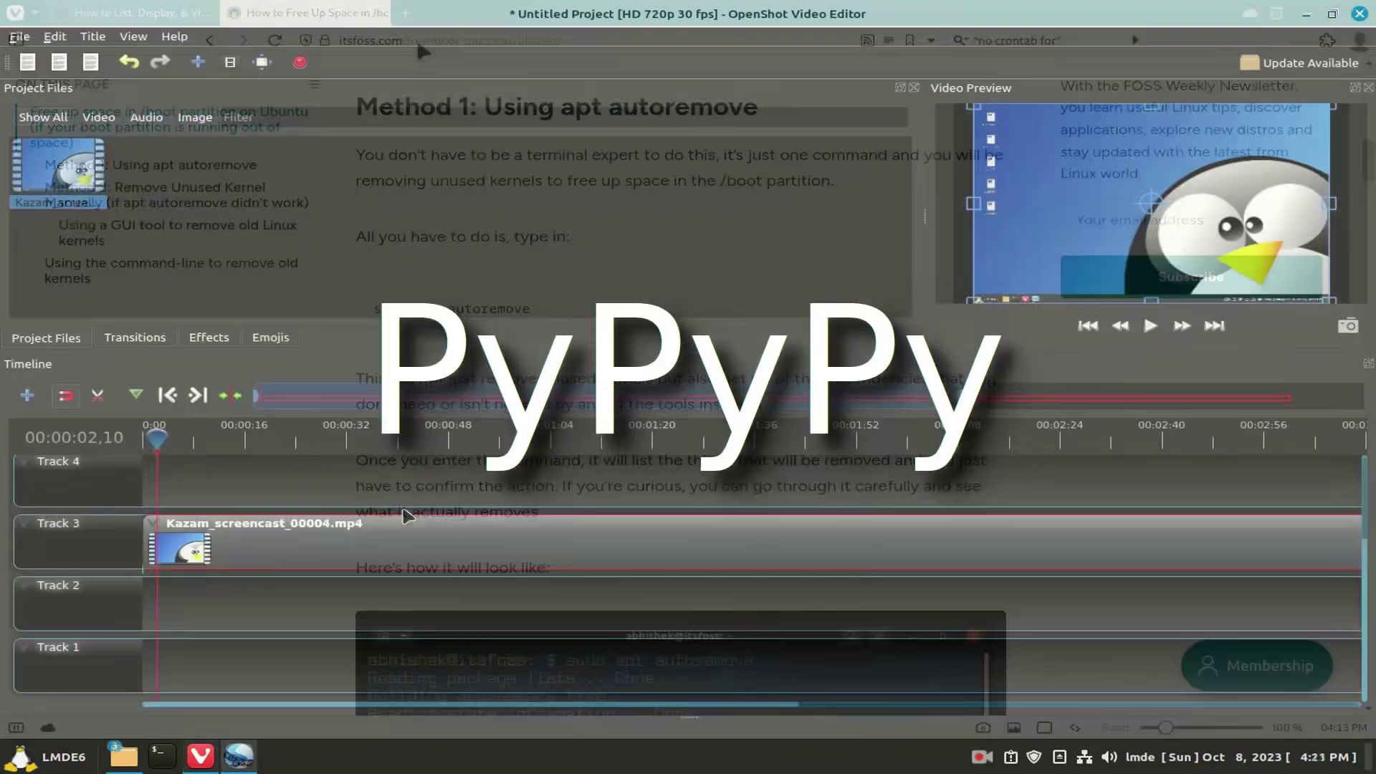
pyautogui.rightClick(363, 556)
pyautogui.click(401, 516)
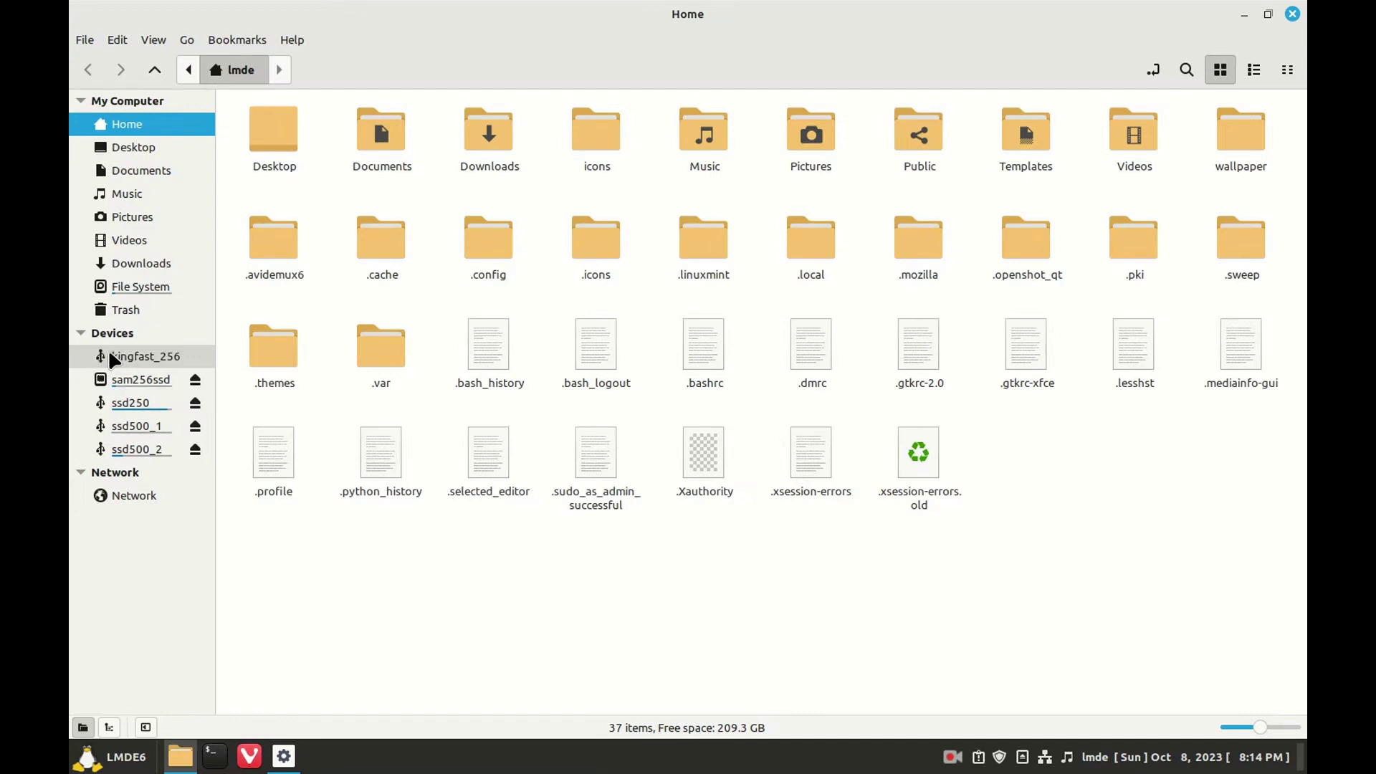
# - Mount kingfast_256 from the Nemo sidebar Devices list and open its contents
pyautogui.click(157, 357)
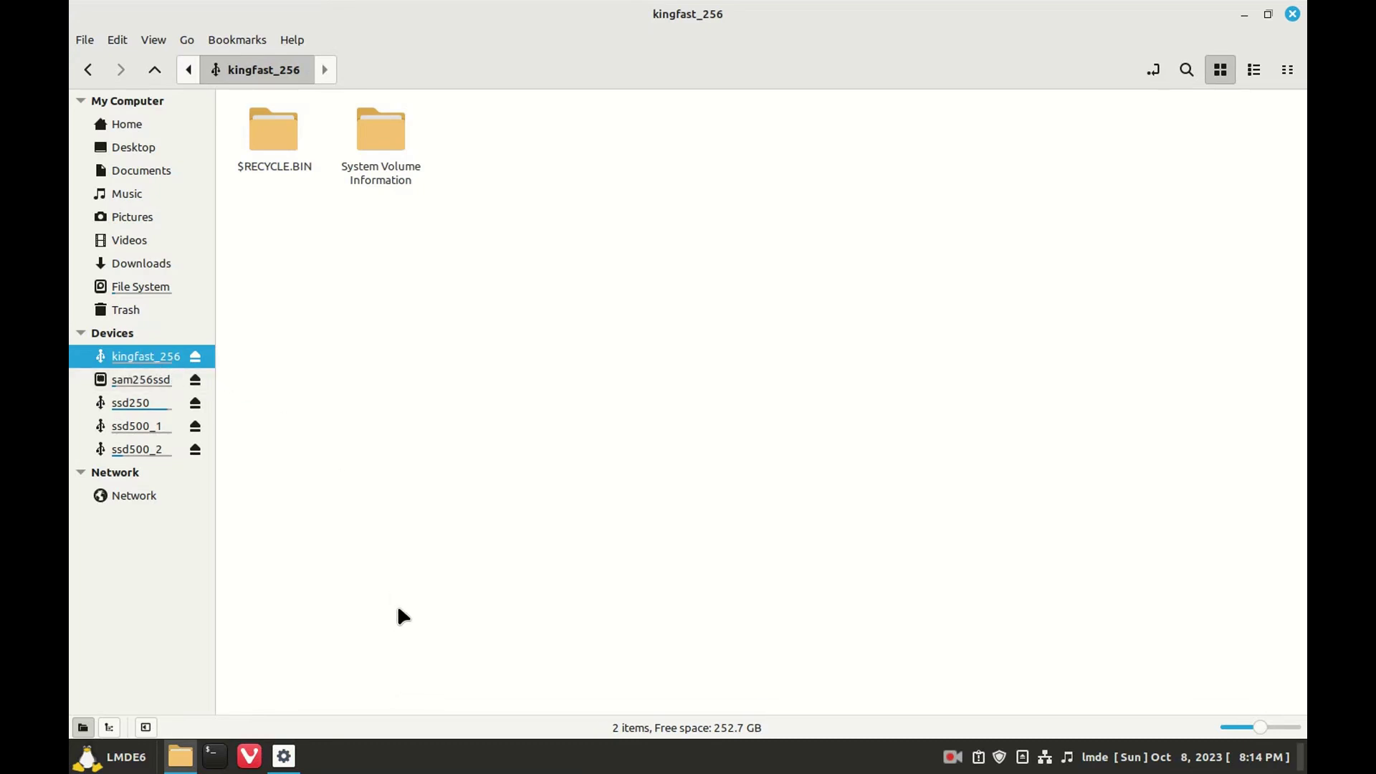
# - Launch GParted from the Cinnamon Menu, authenticate with the admin password, and maximize it
pyautogui.click(104, 766)
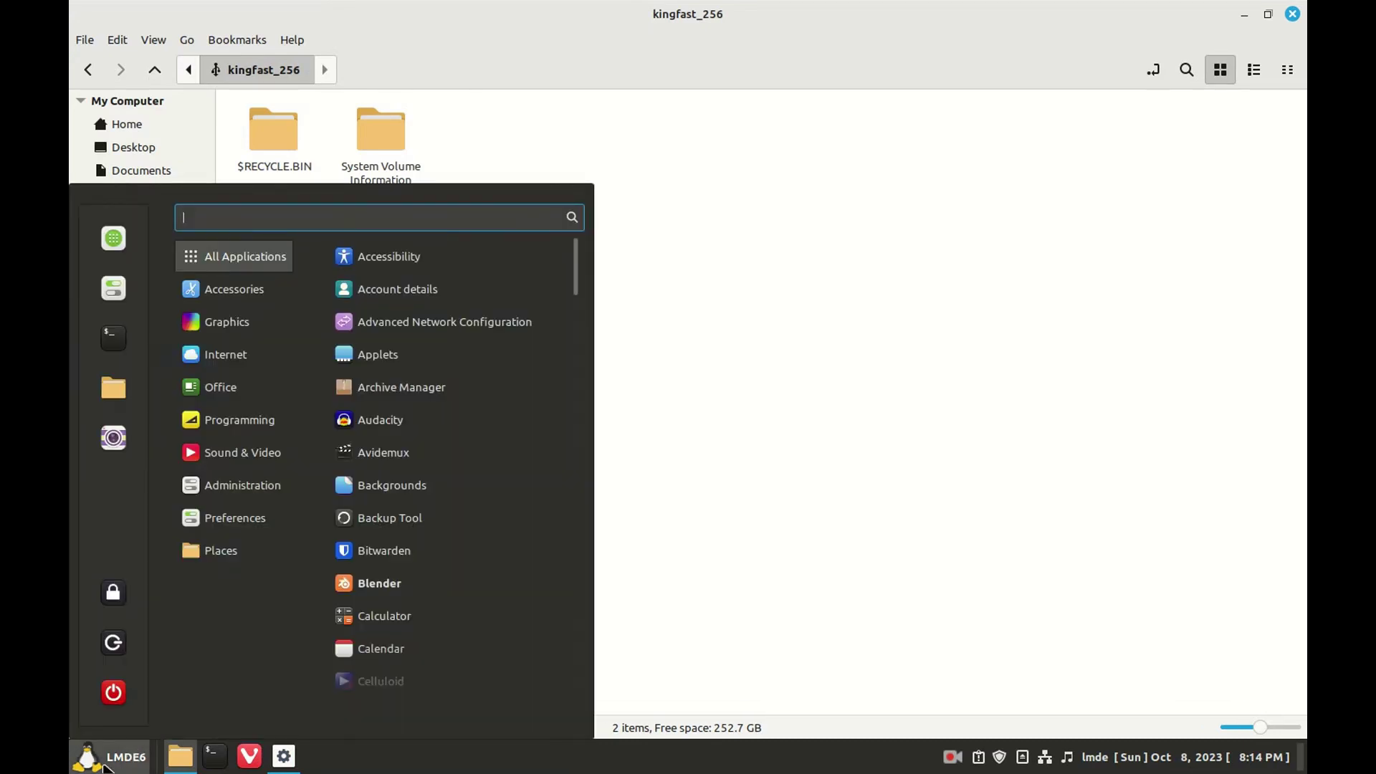
pyautogui.write('gparted')
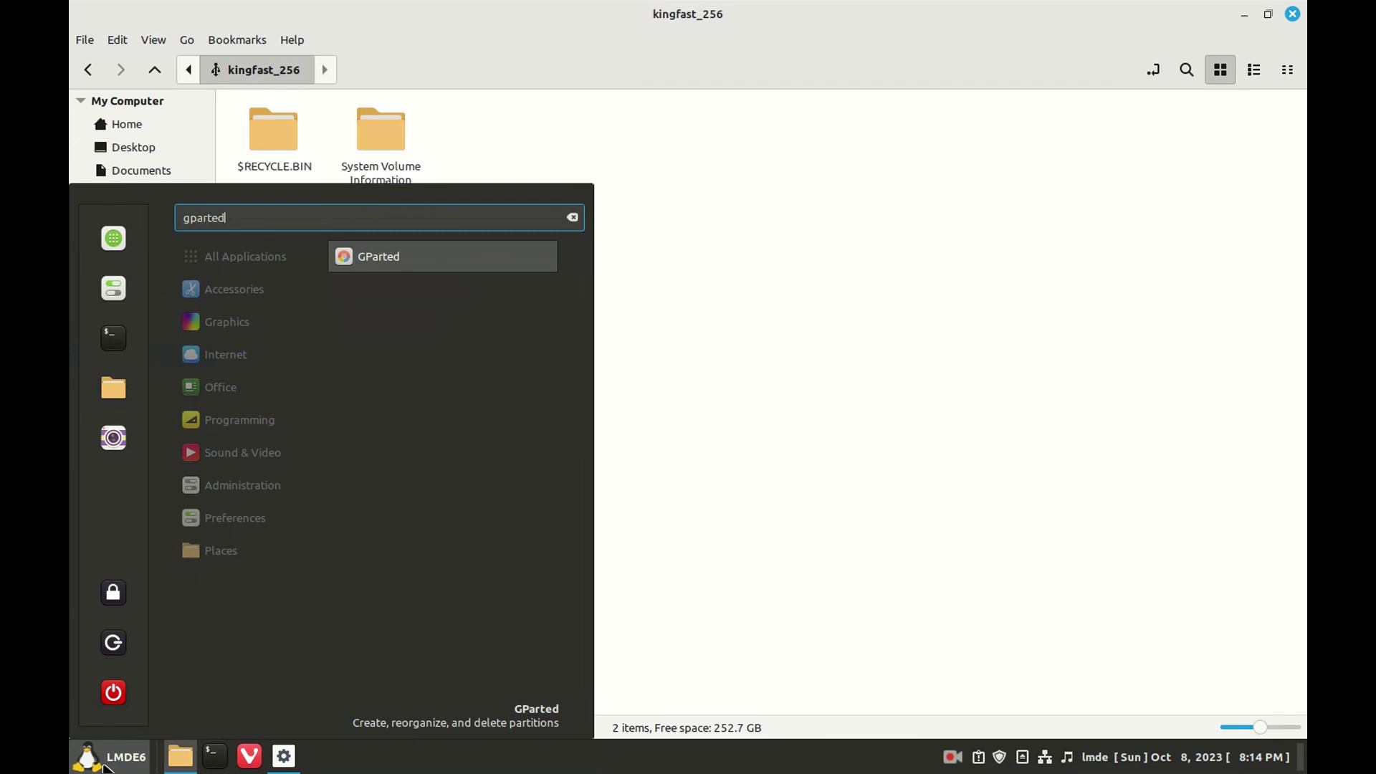
pyautogui.press('Return')
pyautogui.write('***')
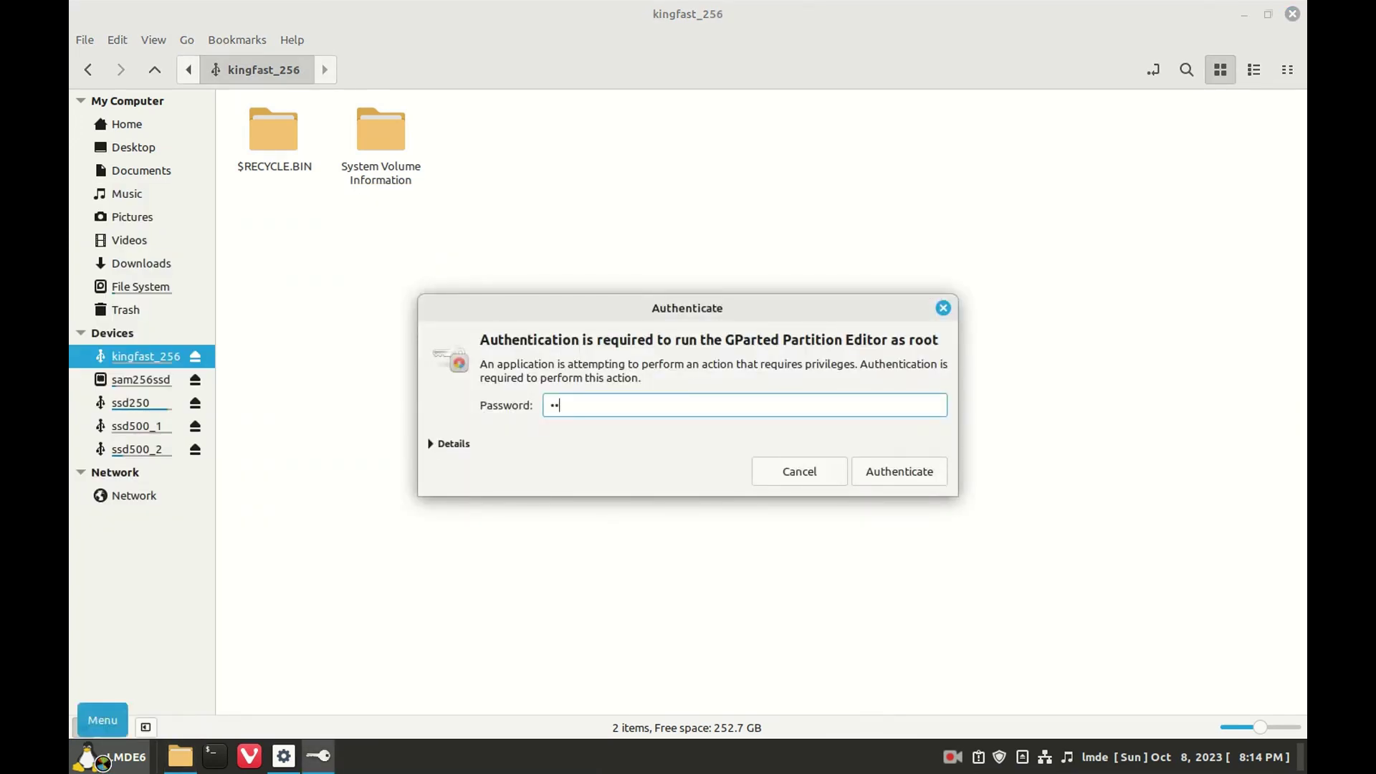
pyautogui.press('Return')
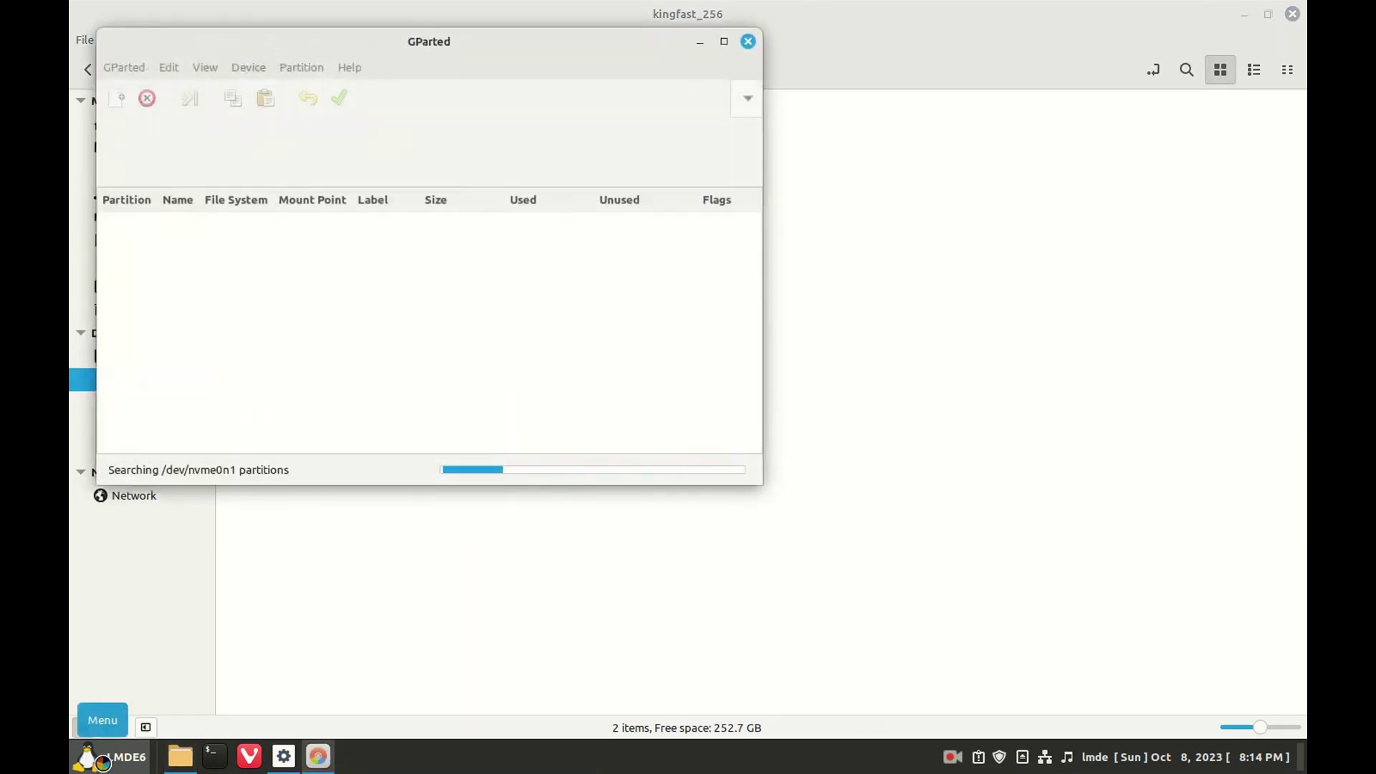
pyautogui.click(724, 41)
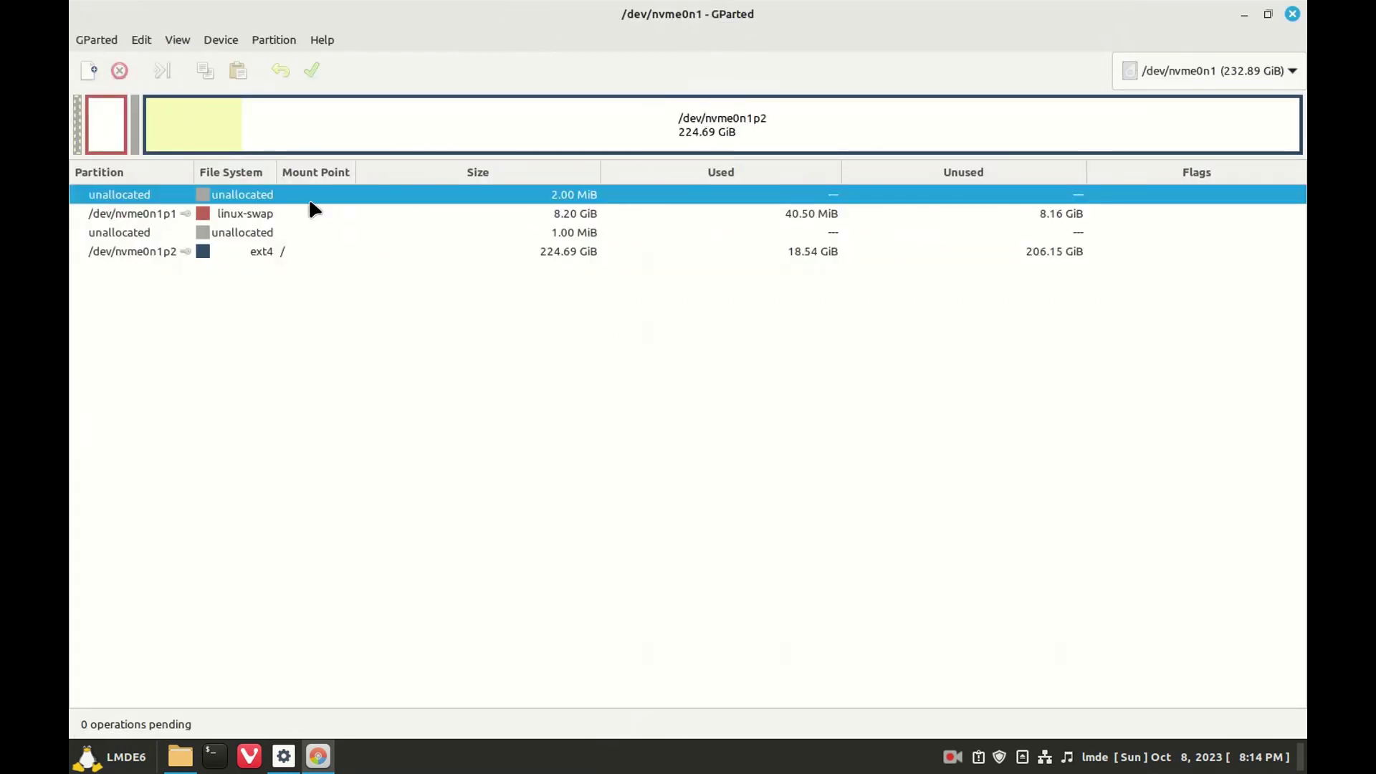
# - View /dev/sda and /dev/sdb in the device dropdown, then display /dev/sde
pyautogui.click(1191, 81)
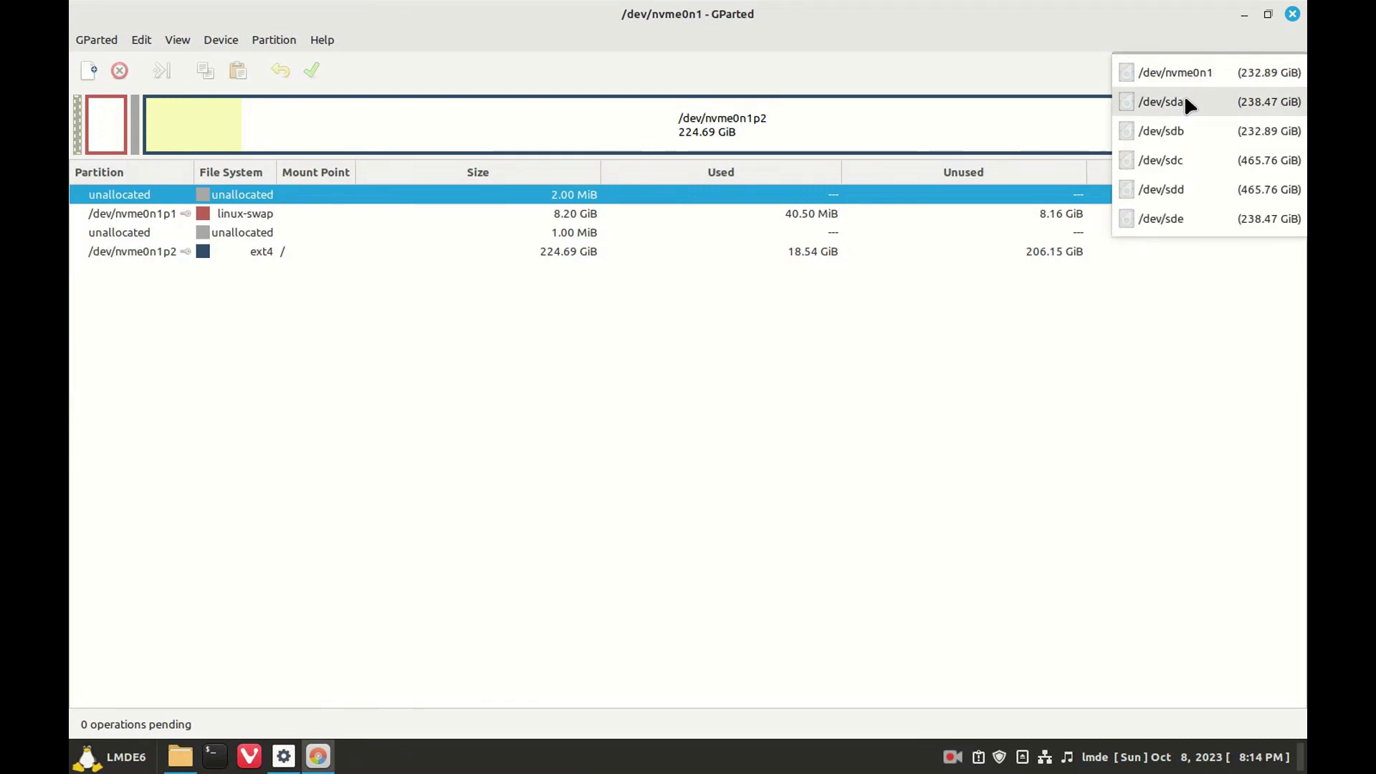
pyautogui.click(1256, 108)
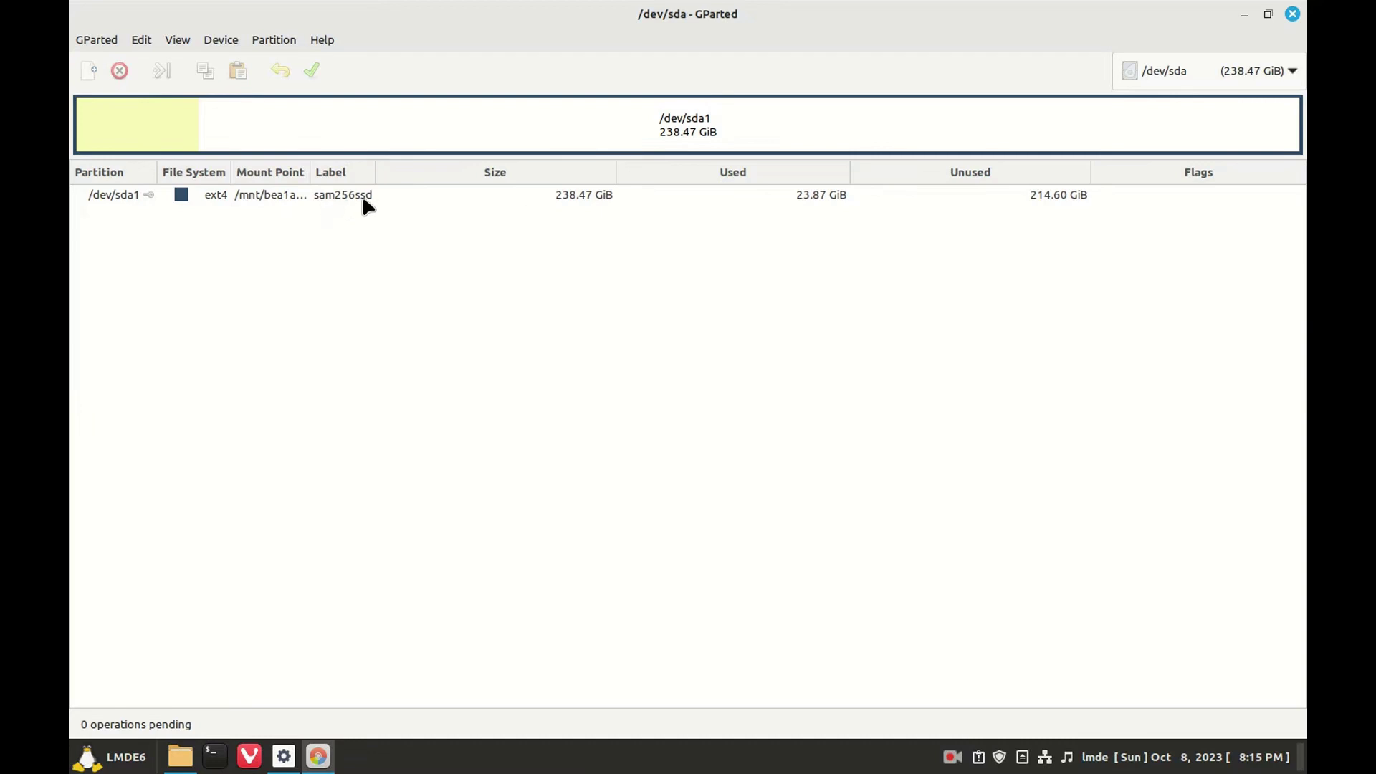
pyautogui.click(1208, 73)
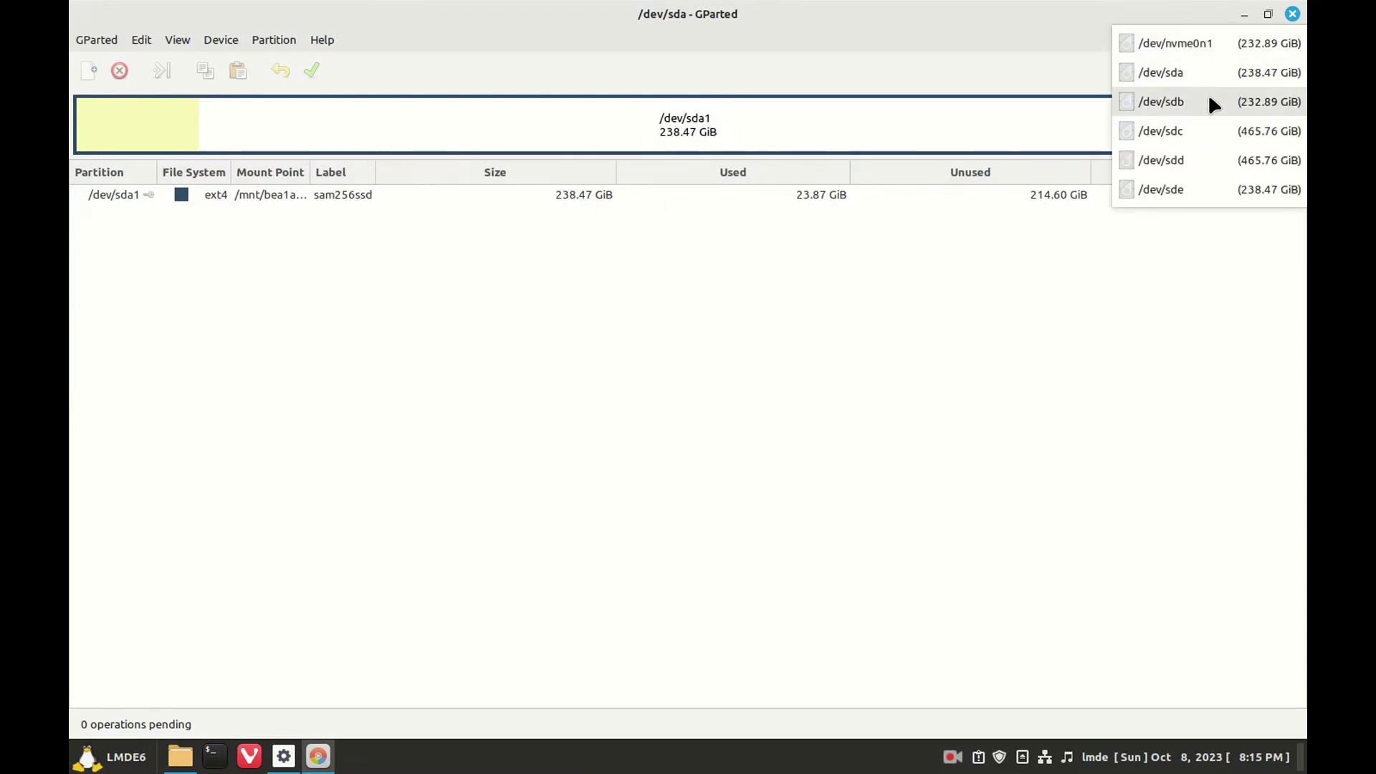
pyautogui.click(1210, 103)
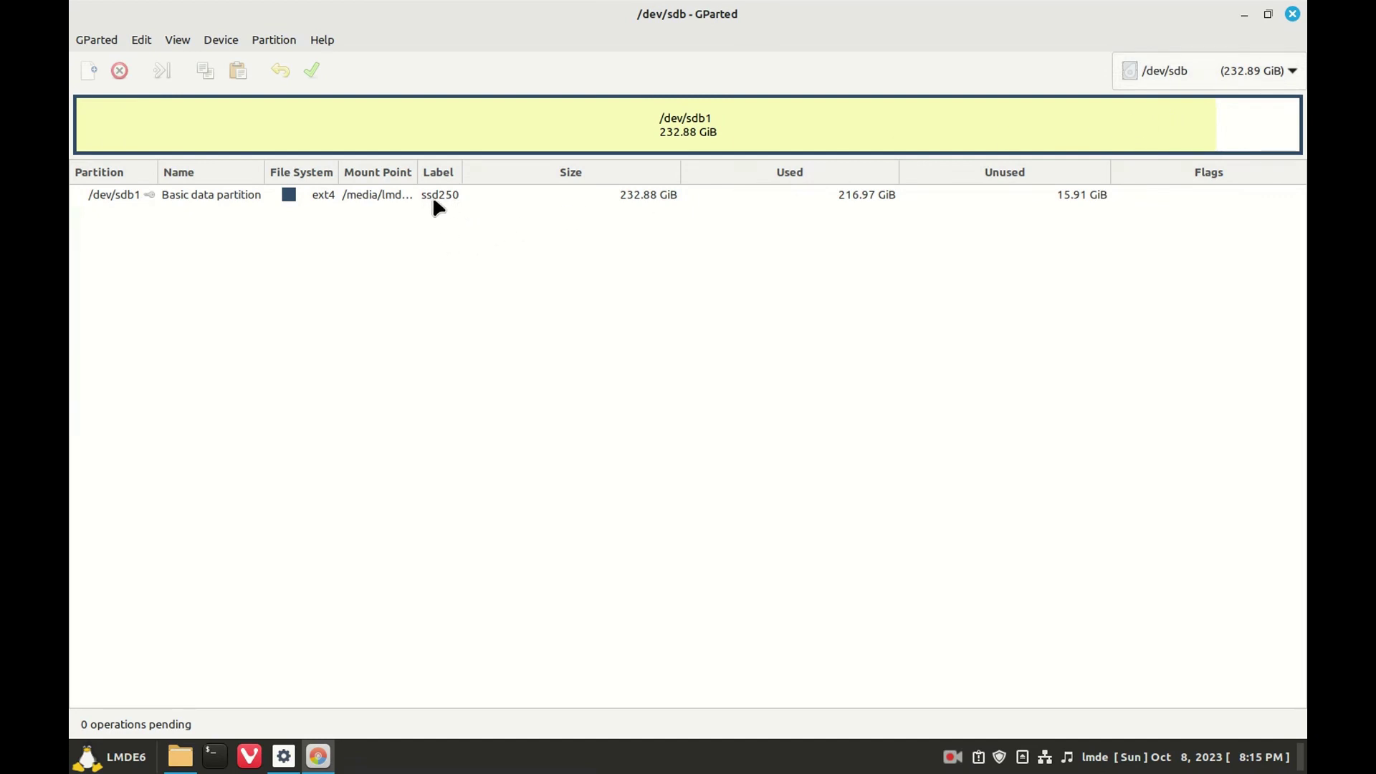
pyautogui.click(1244, 80)
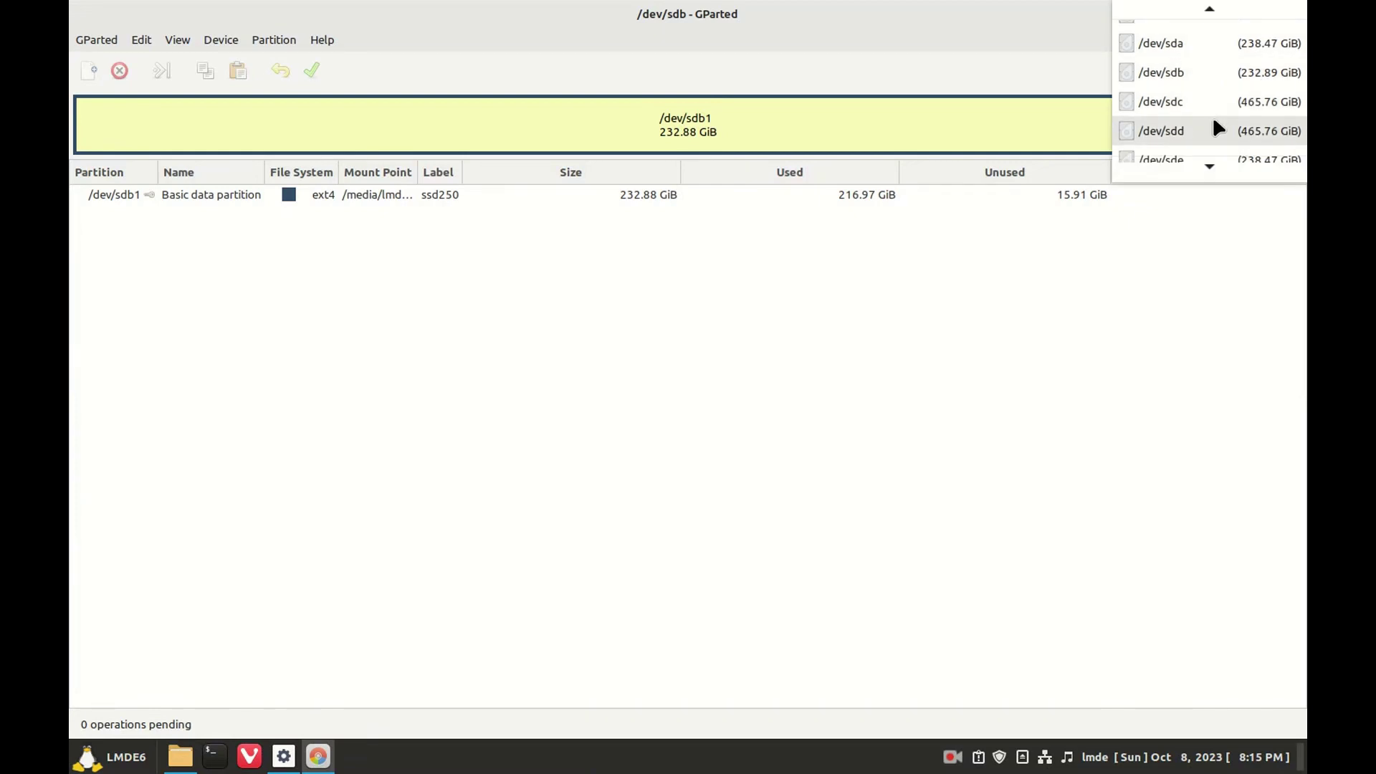
pyautogui.click(1201, 149)
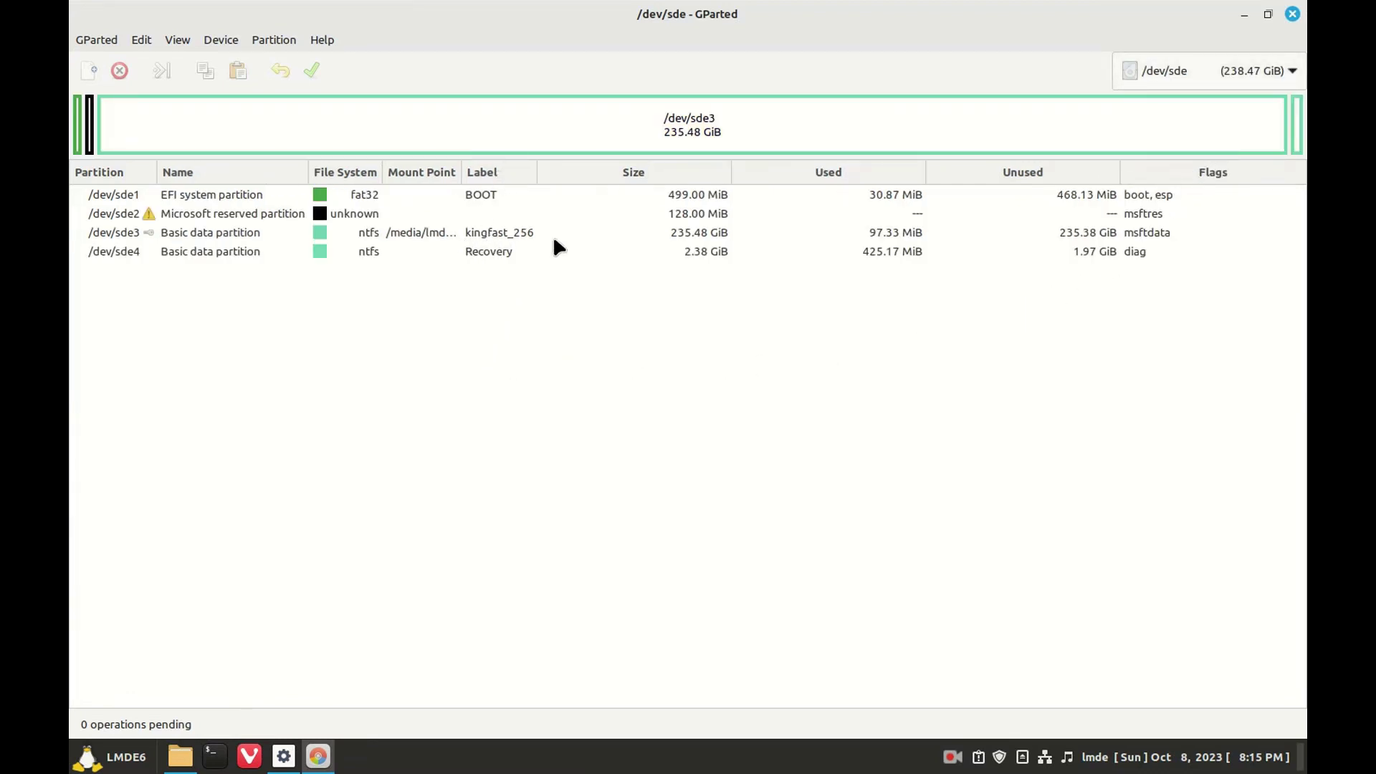
# - Return to GParted, select partition /dev/sde3 and bring up its context menu
pyautogui.click(175, 763)
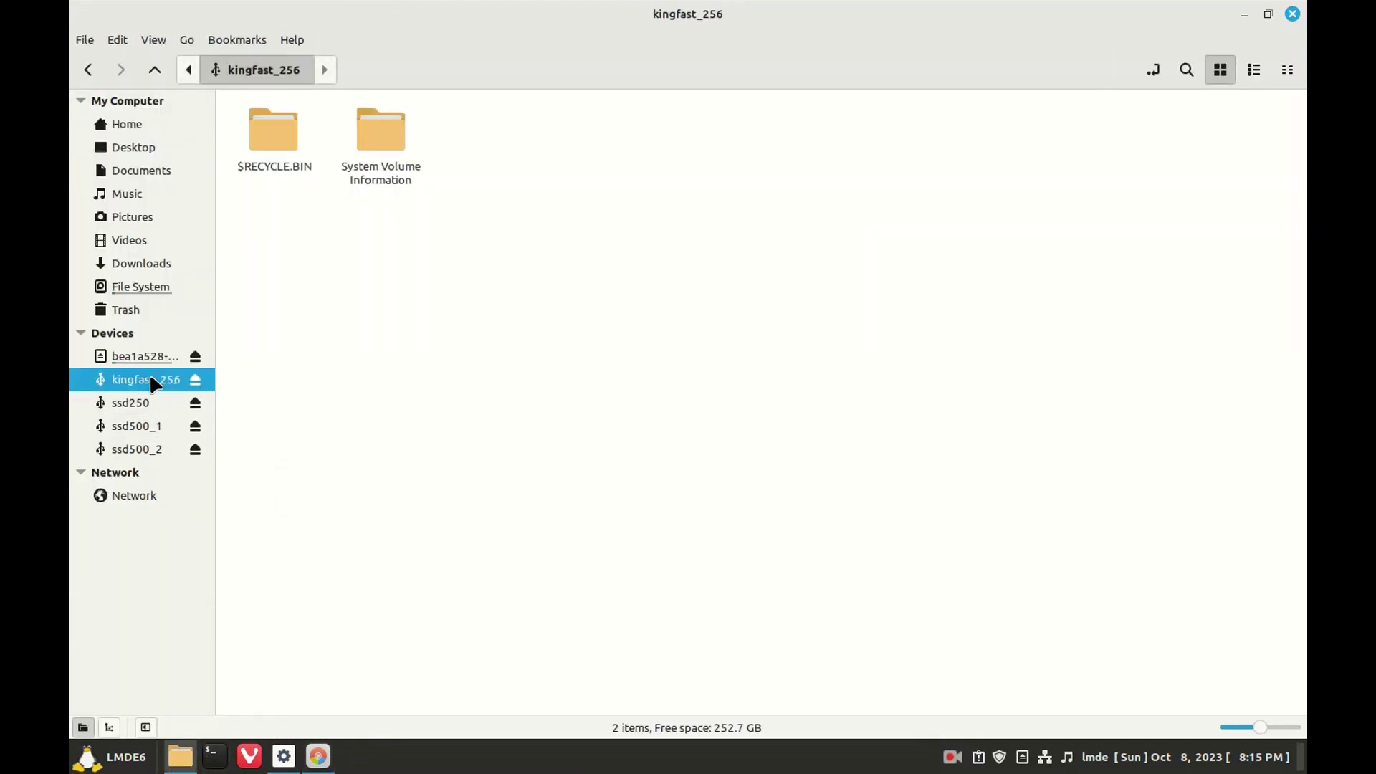
pyautogui.click(284, 758)
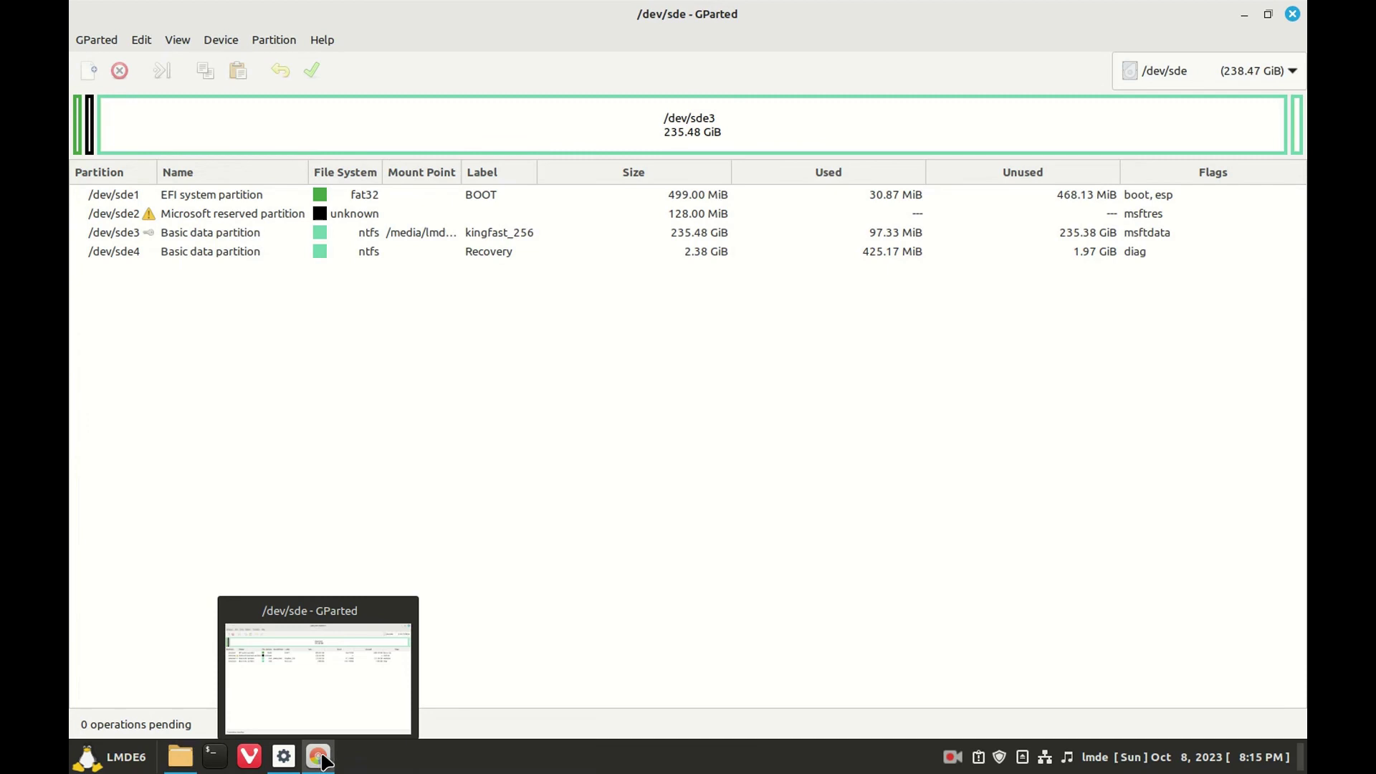
pyautogui.click(479, 237)
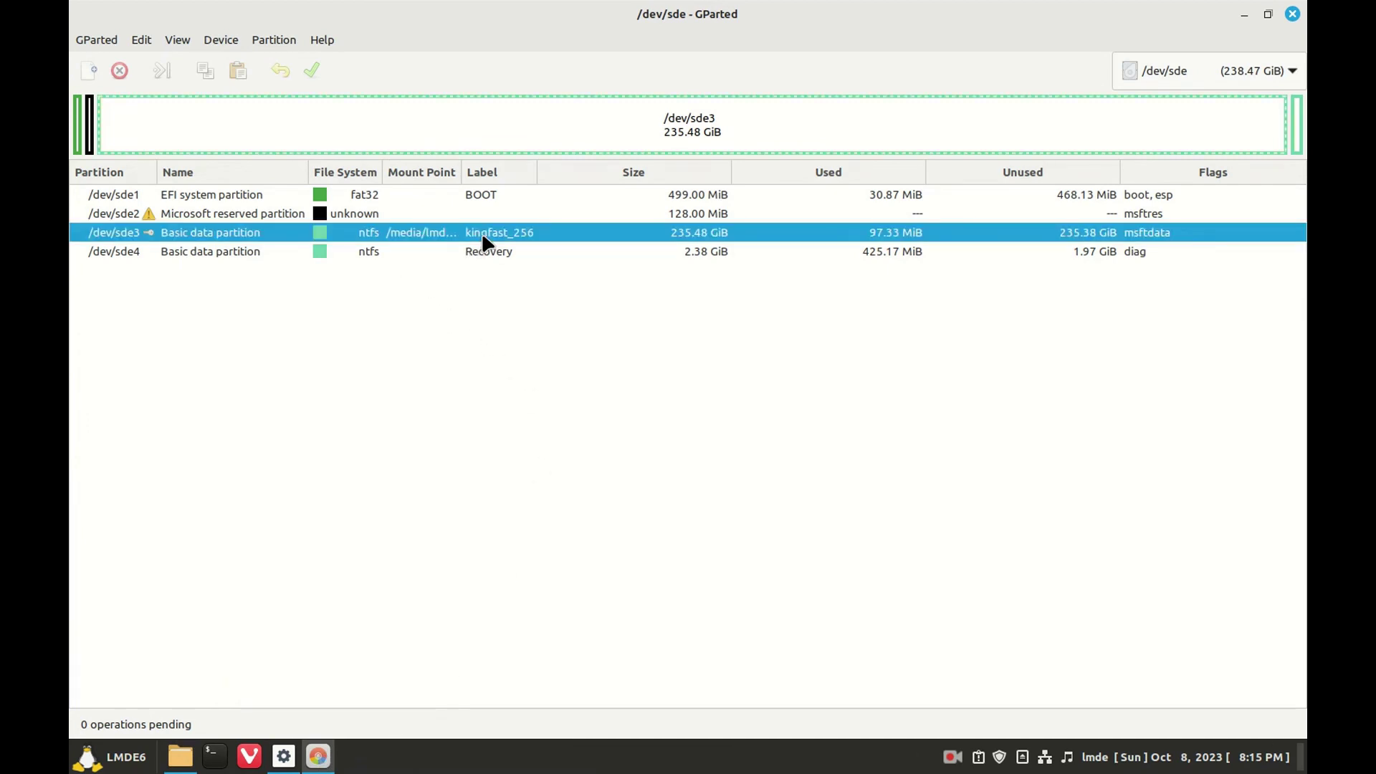
pyautogui.rightClick(488, 241)
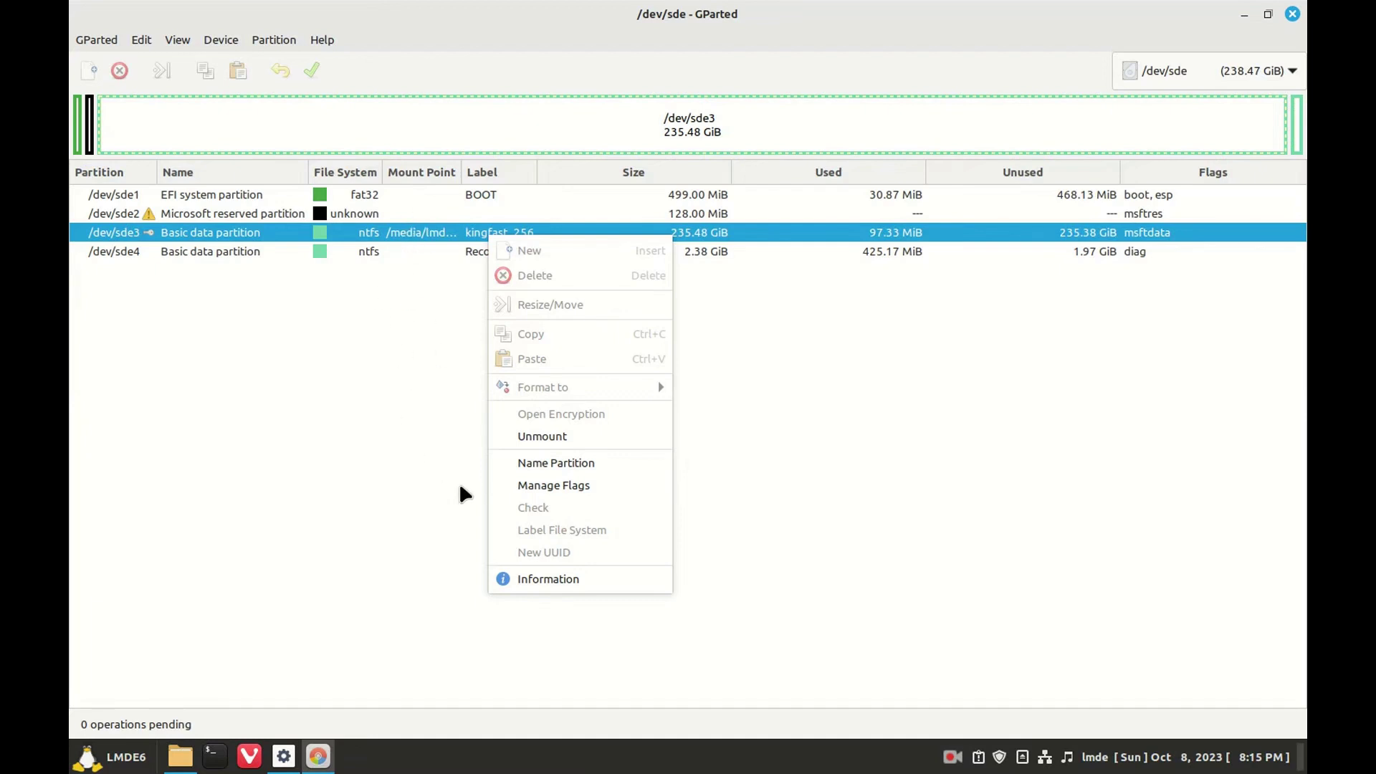
# - Unmount /dev/sde3 and queue a relabel from kingfast_256 to kingfast256
pyautogui.click(581, 435)
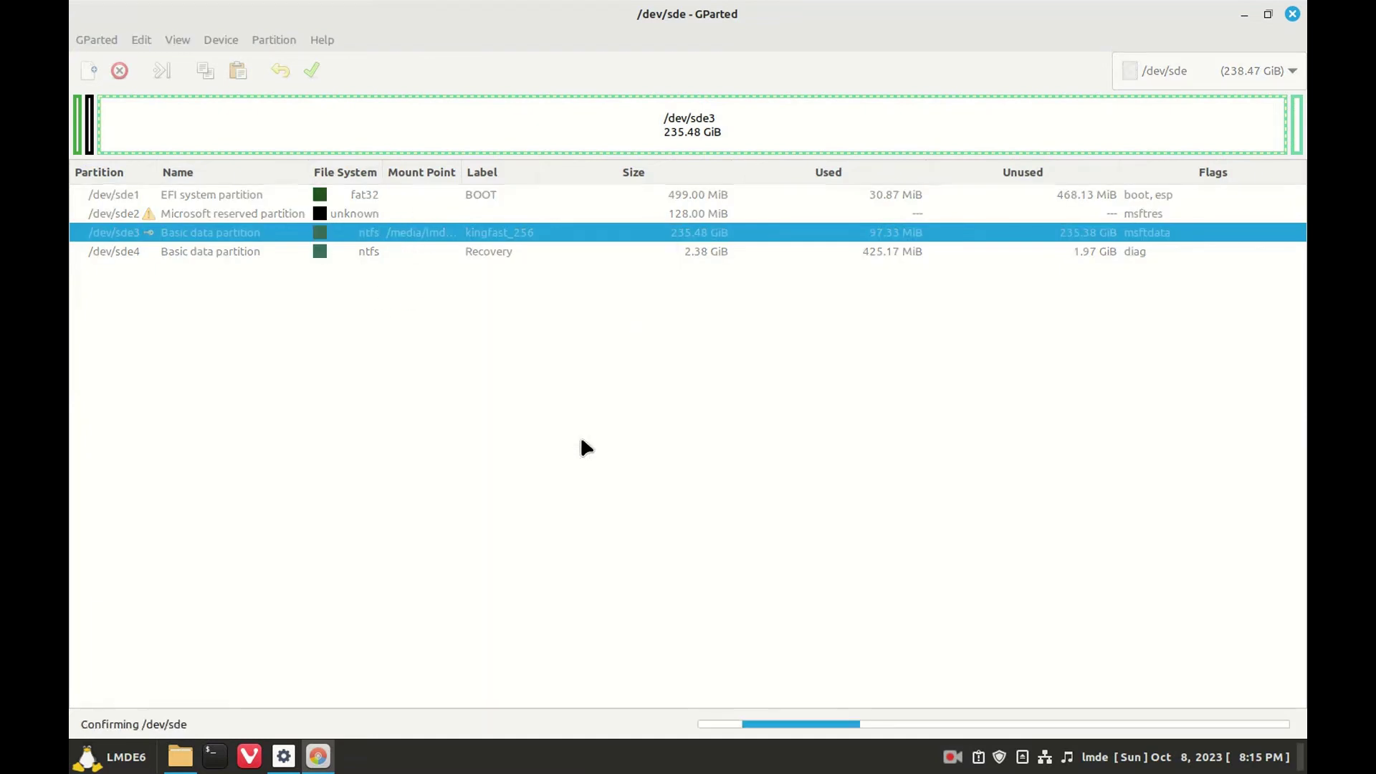
pyautogui.click(454, 232)
pyautogui.rightClick(456, 234)
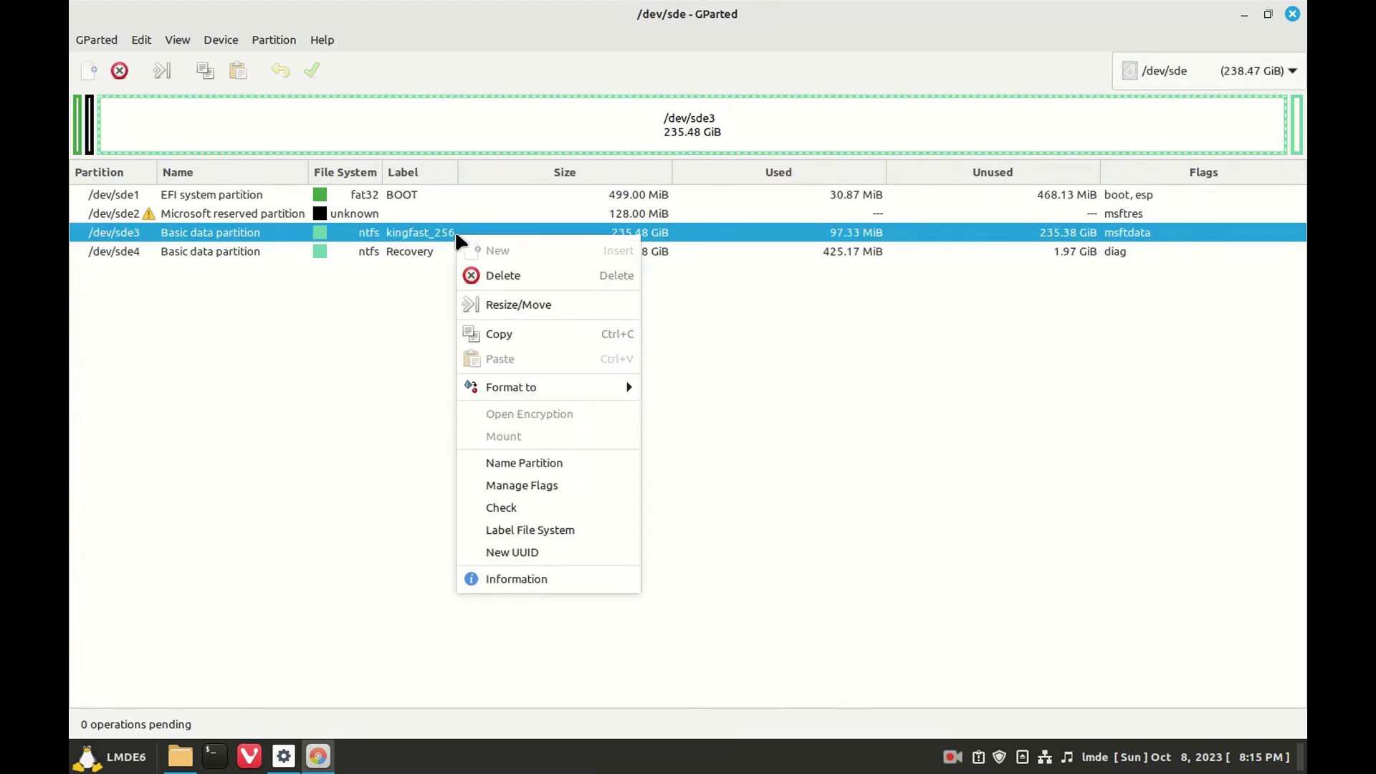
pyautogui.click(546, 528)
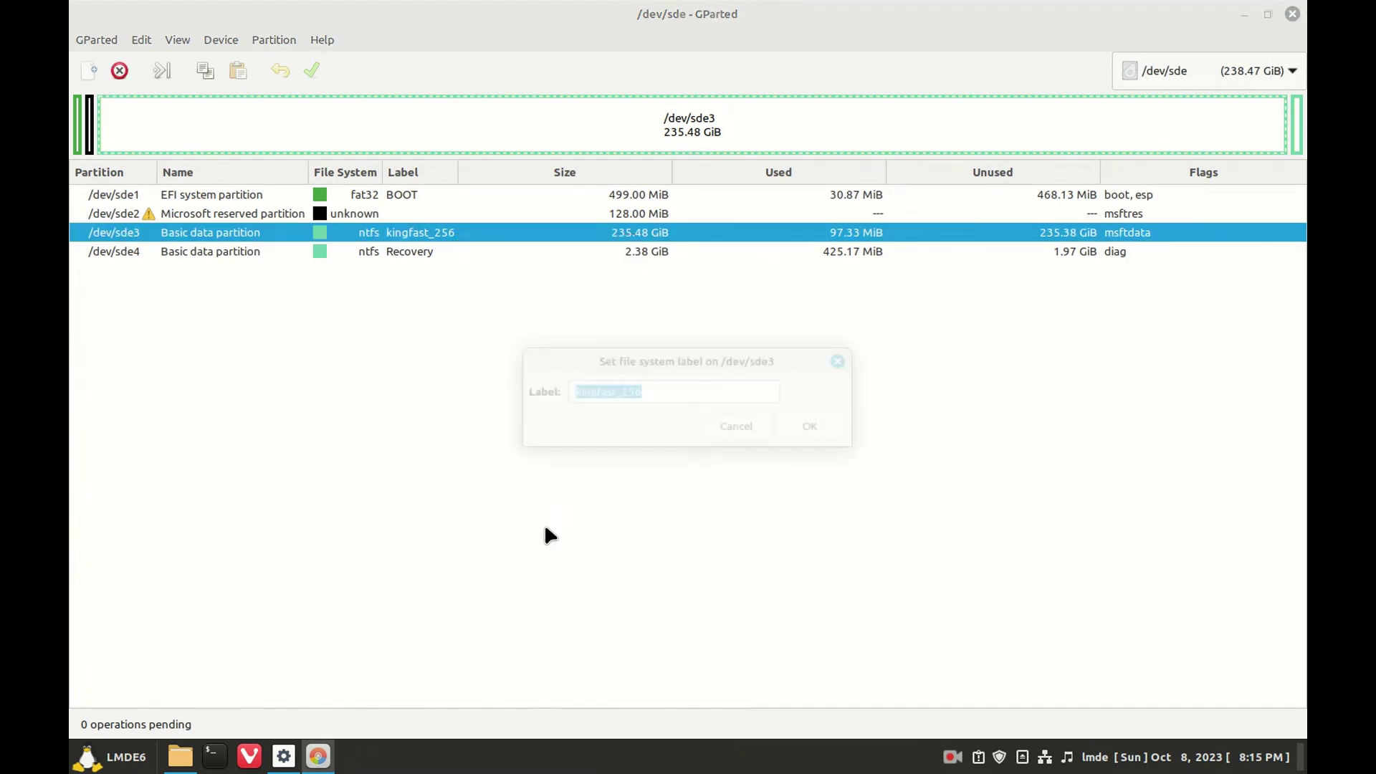
pyautogui.click(618, 391)
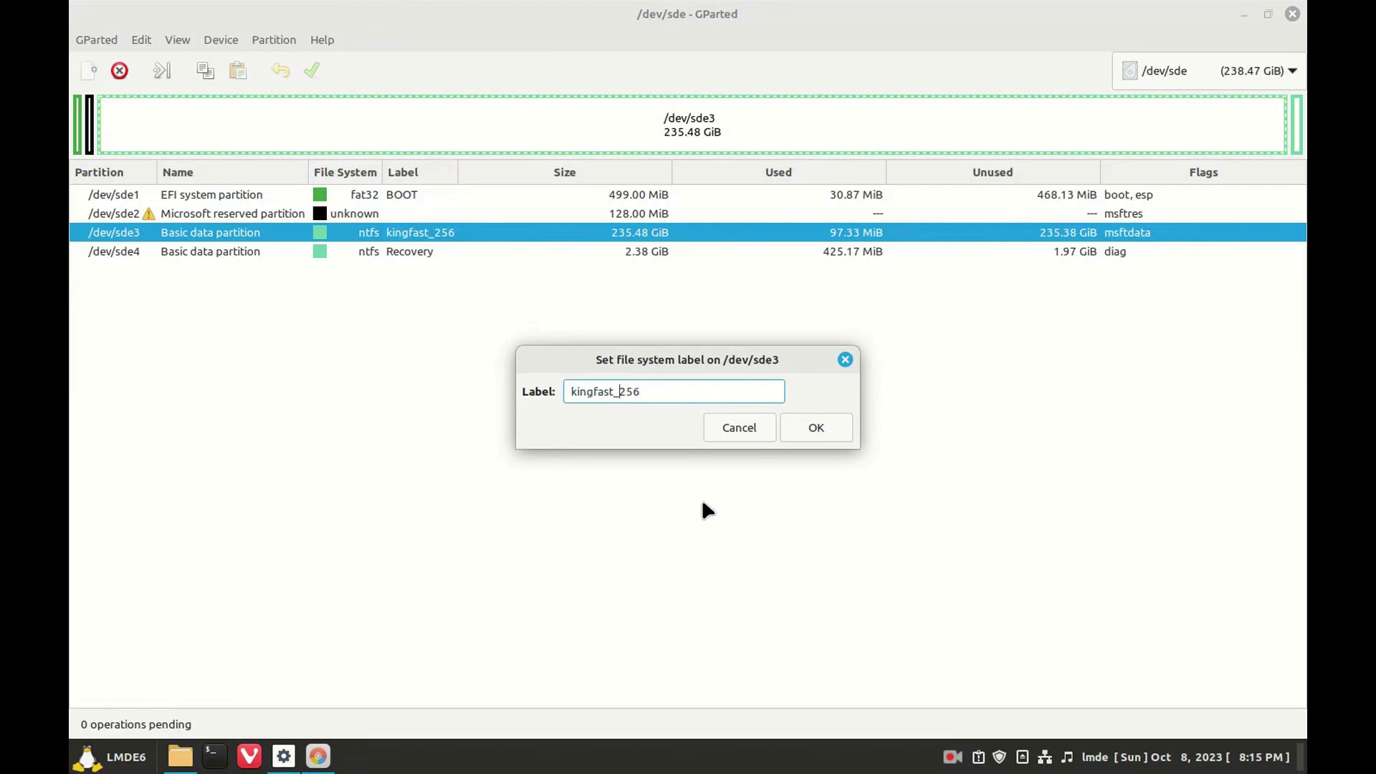
pyautogui.press('BackSpace')
pyautogui.click(814, 427)
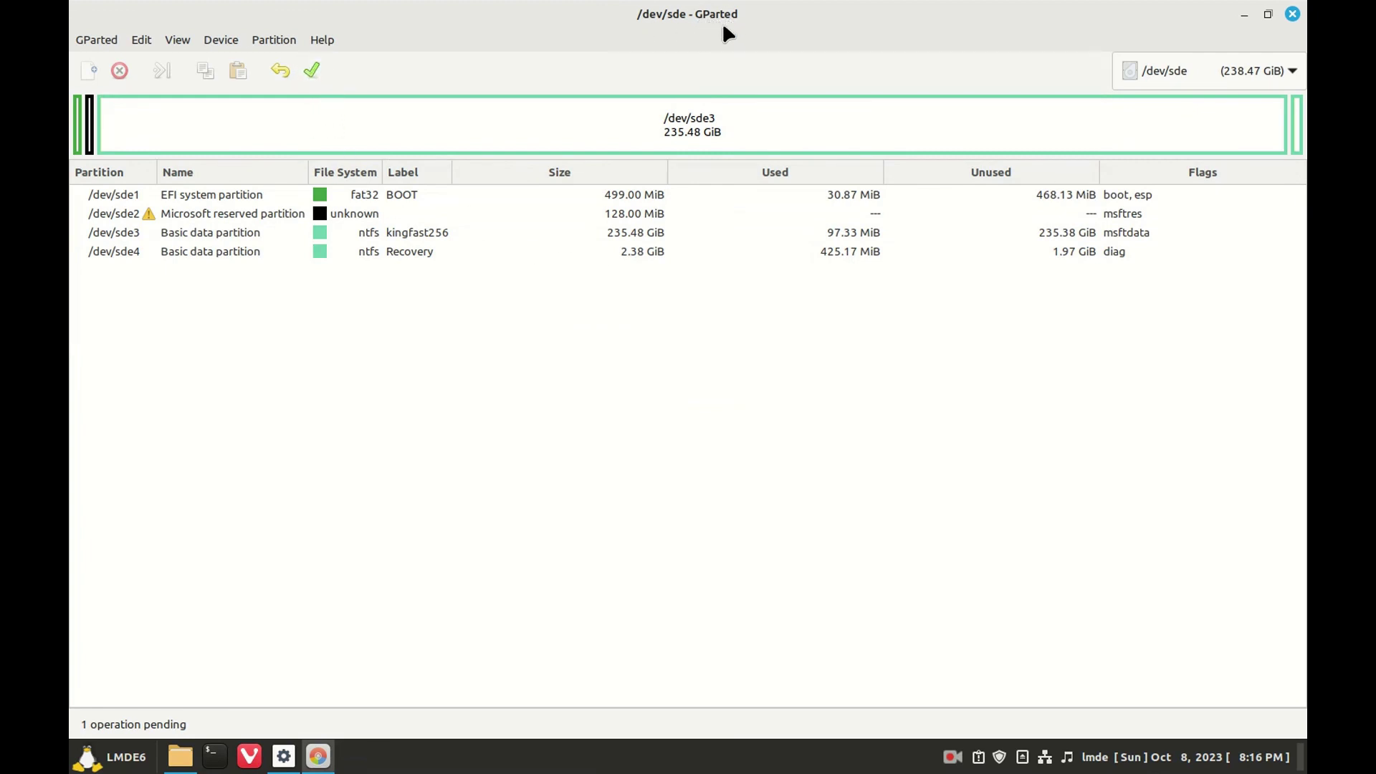
# - Apply the queued kingfast256 relabel to /dev/sde3 and dismiss the results report
pyautogui.click(311, 65)
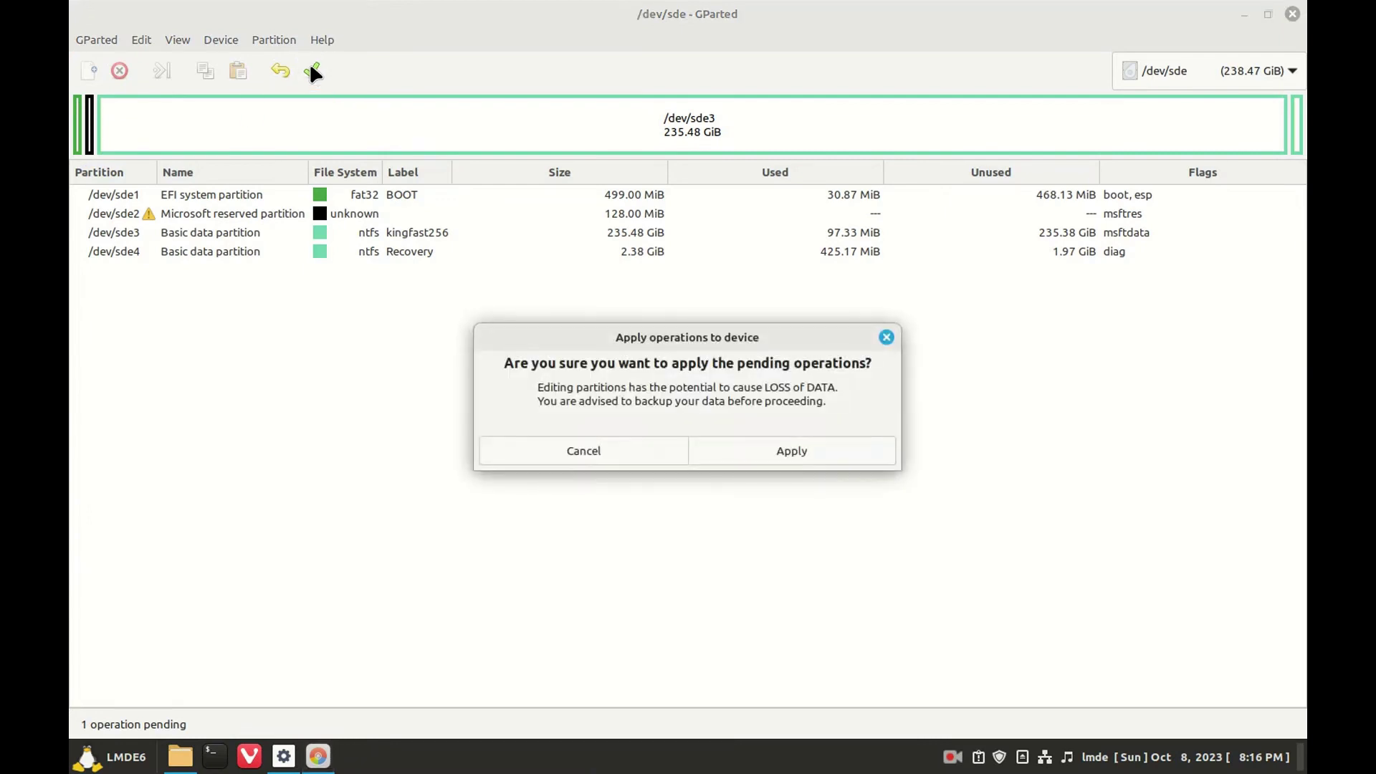
pyautogui.click(808, 452)
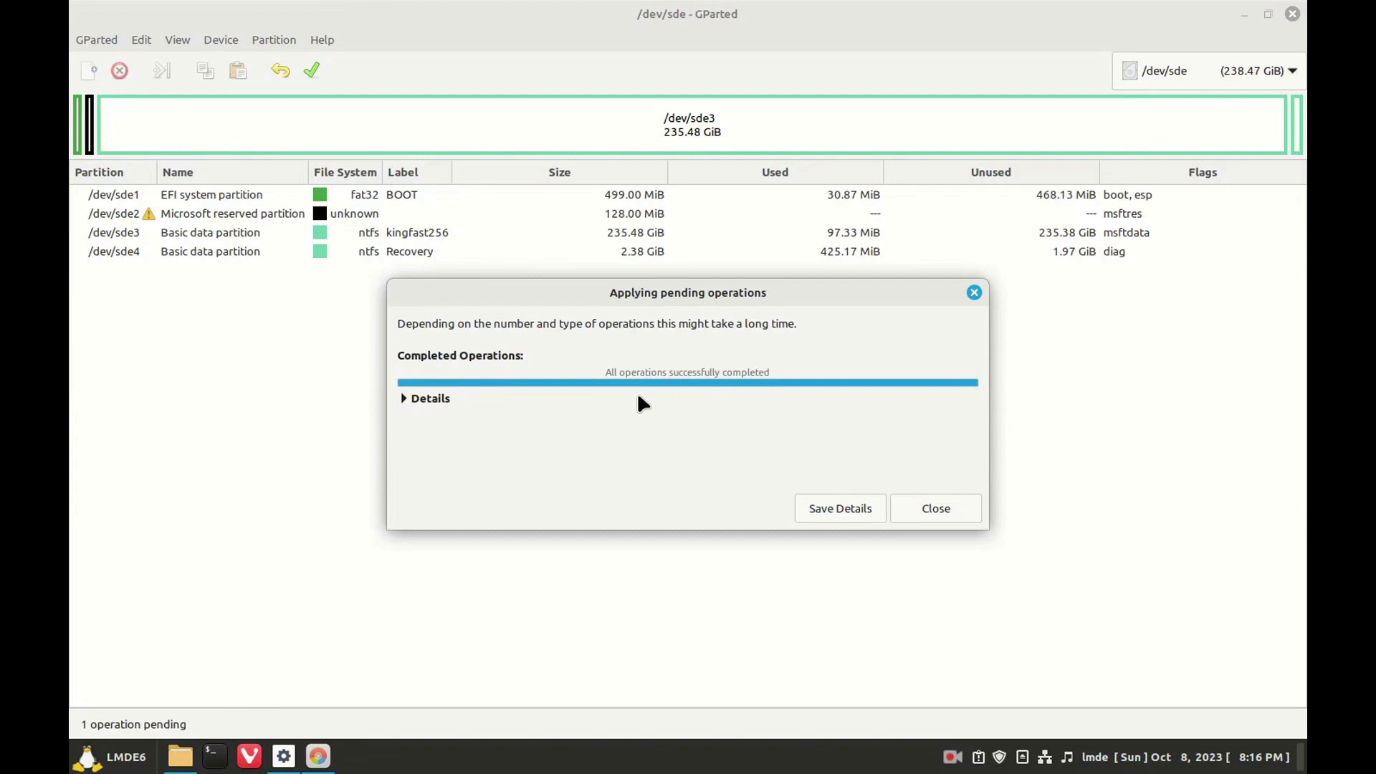
pyautogui.click(929, 509)
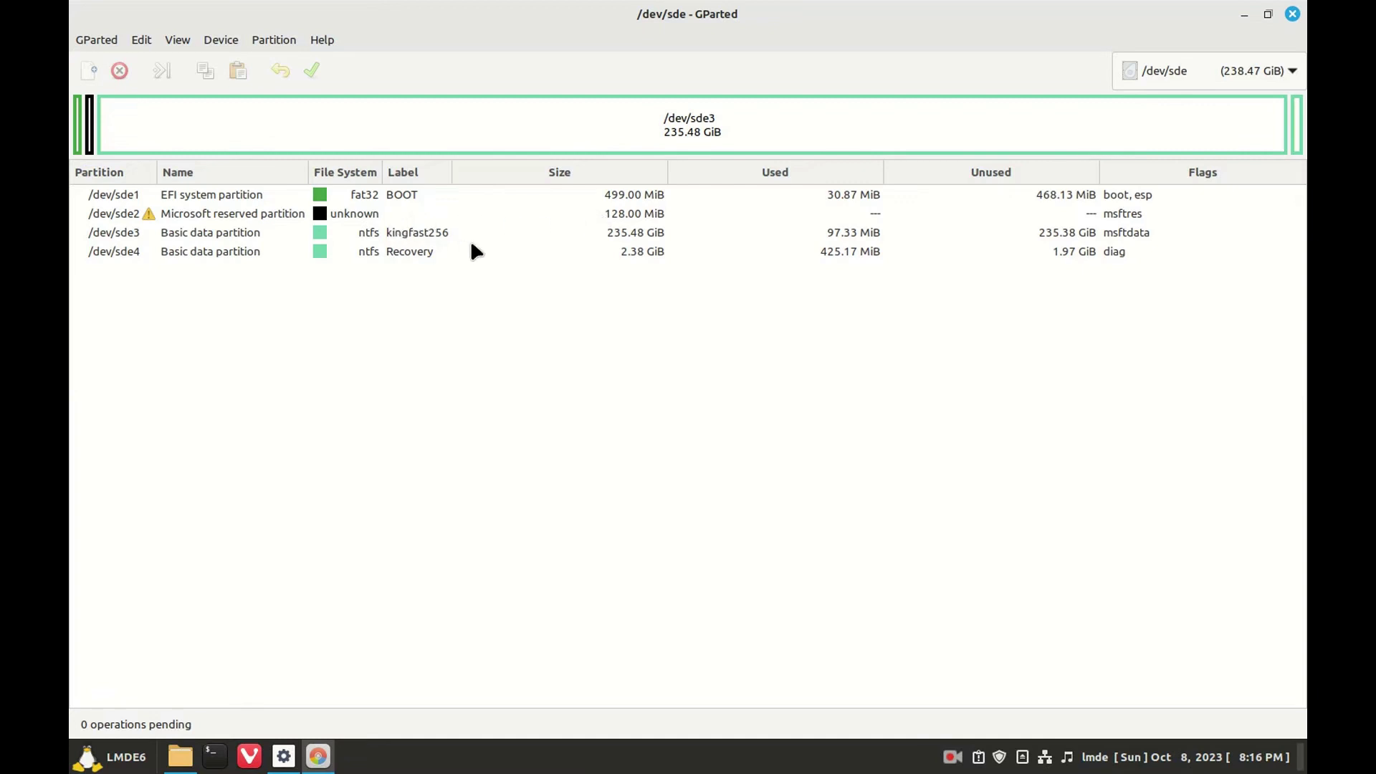
# - Reopen Nemo's Home folder, reload it via View > Reload, and close GParted
pyautogui.click(179, 756)
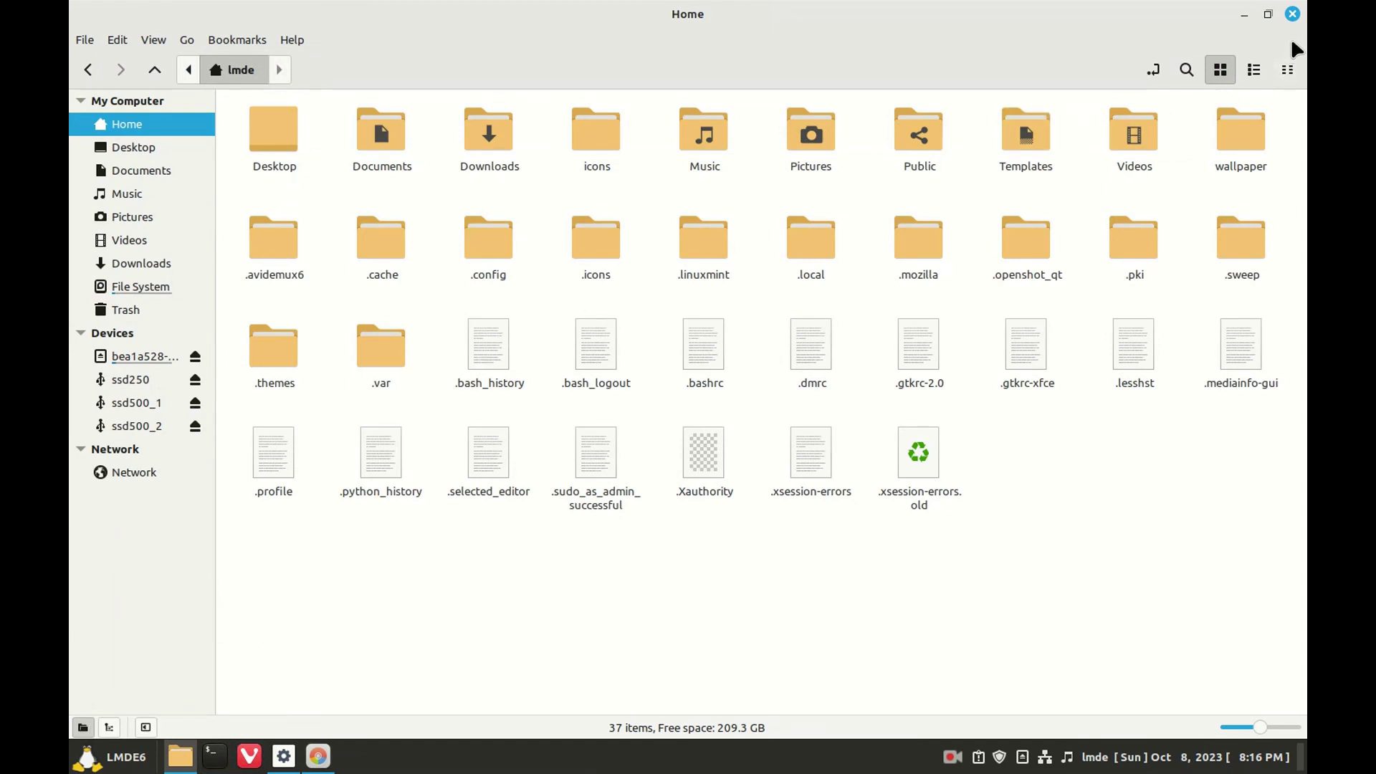
pyautogui.click(1292, 14)
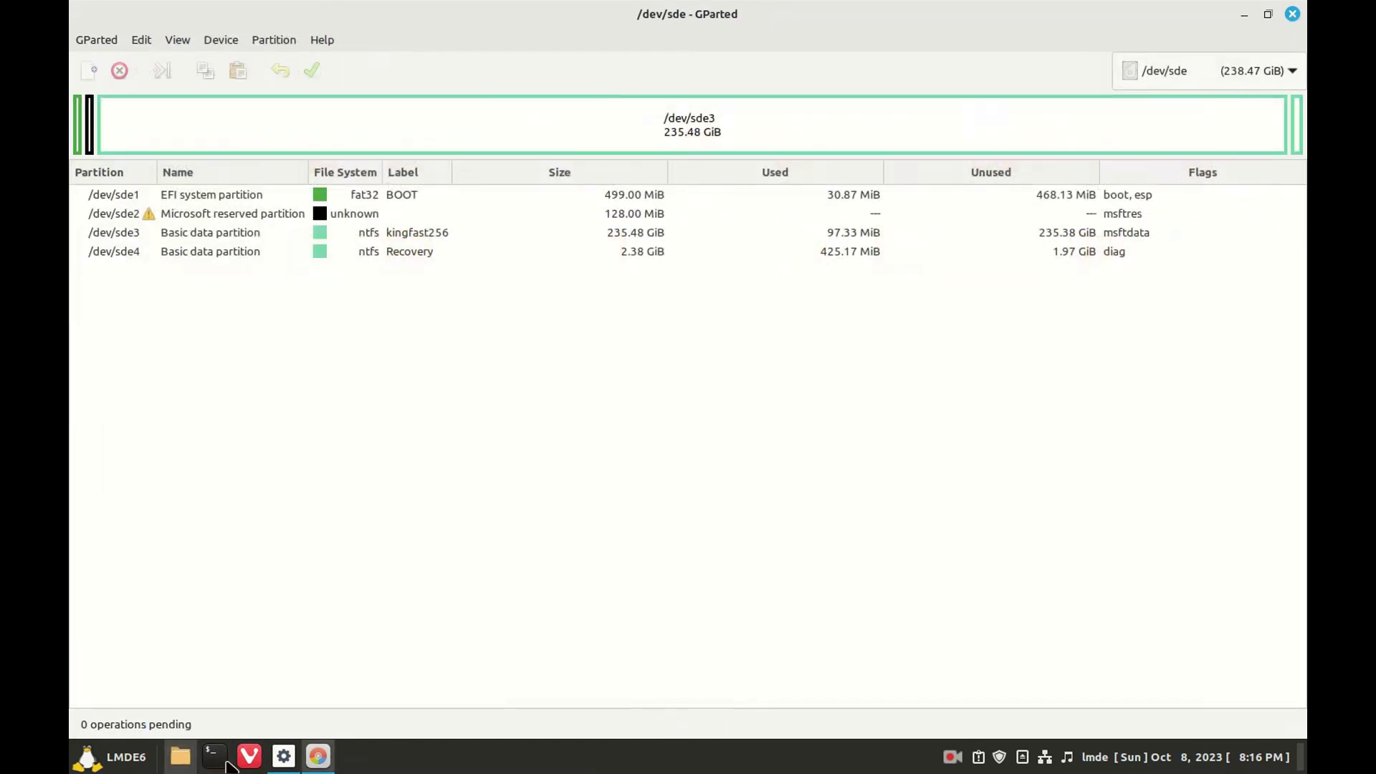
pyautogui.click(180, 756)
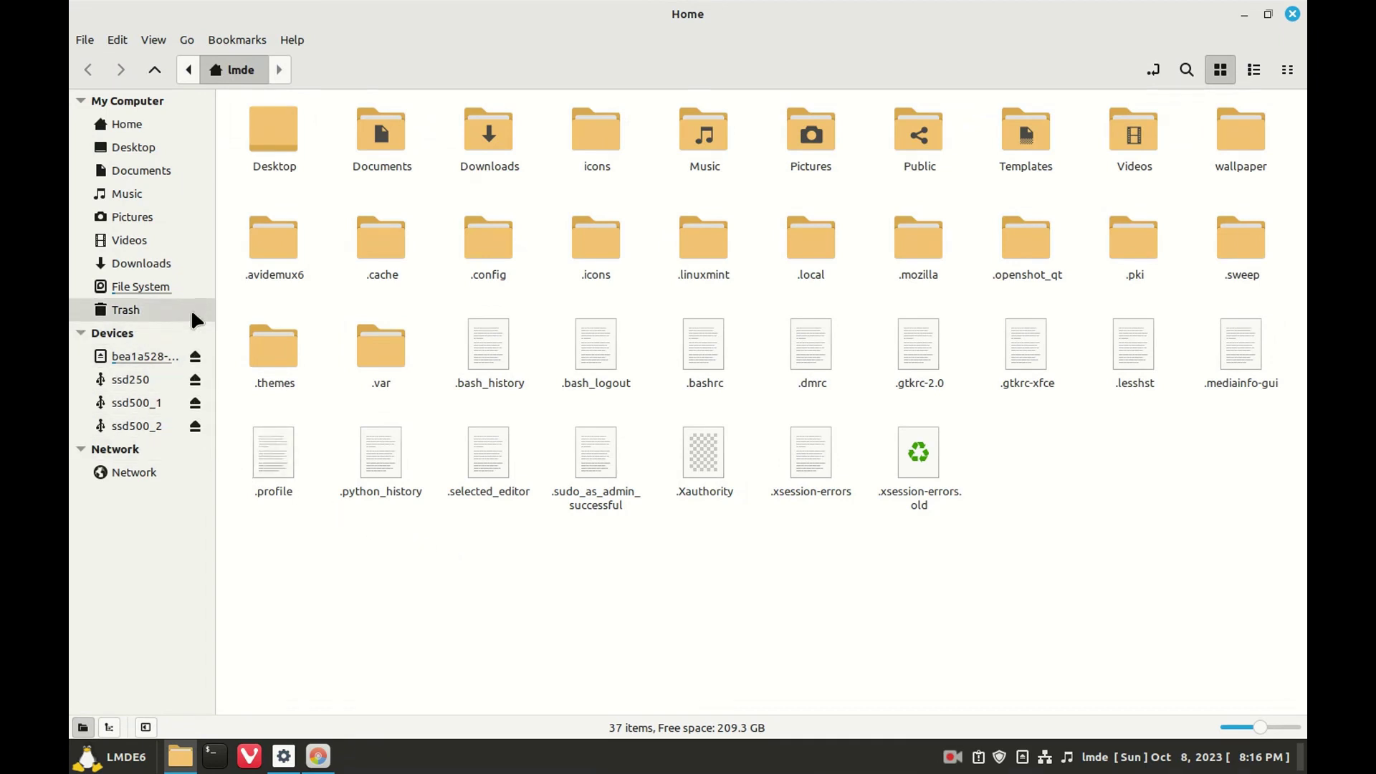
pyautogui.click(153, 40)
pyautogui.click(170, 60)
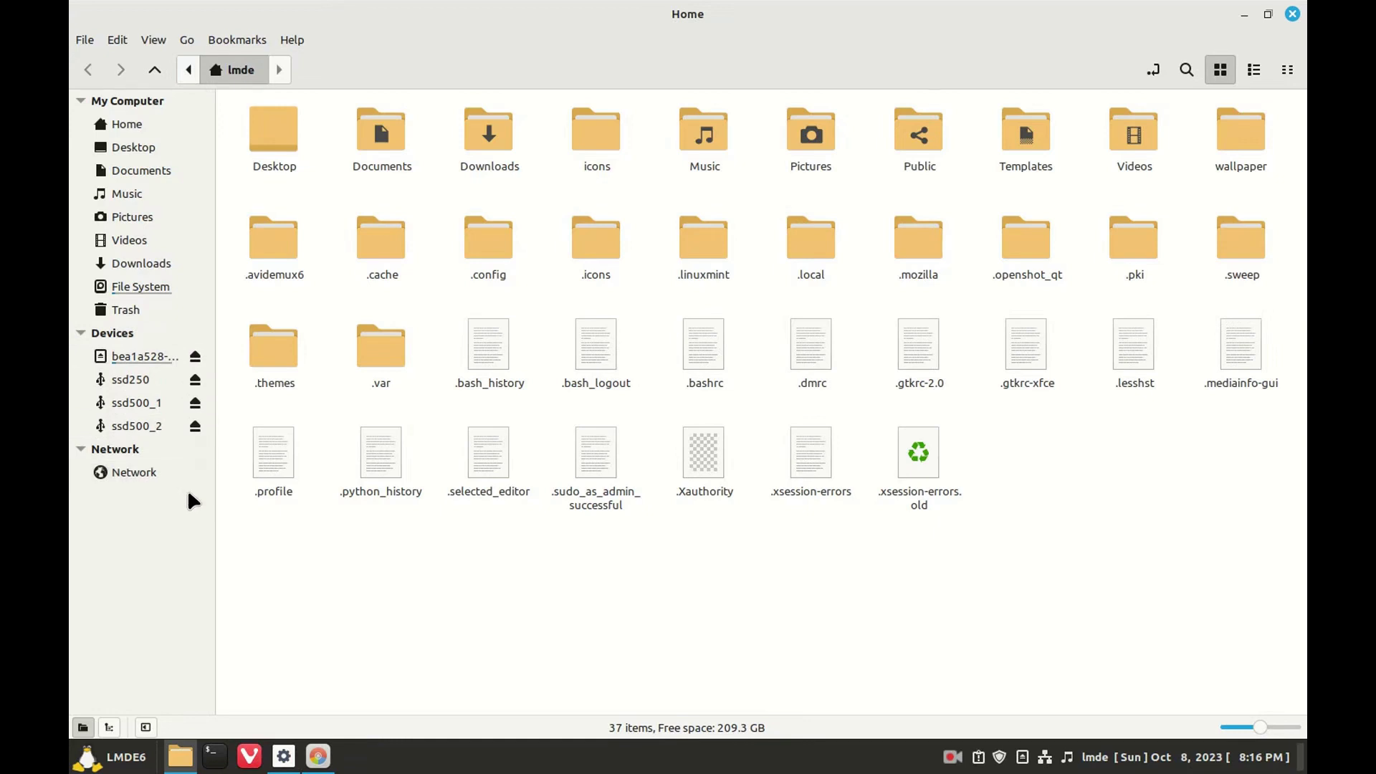
pyautogui.click(316, 758)
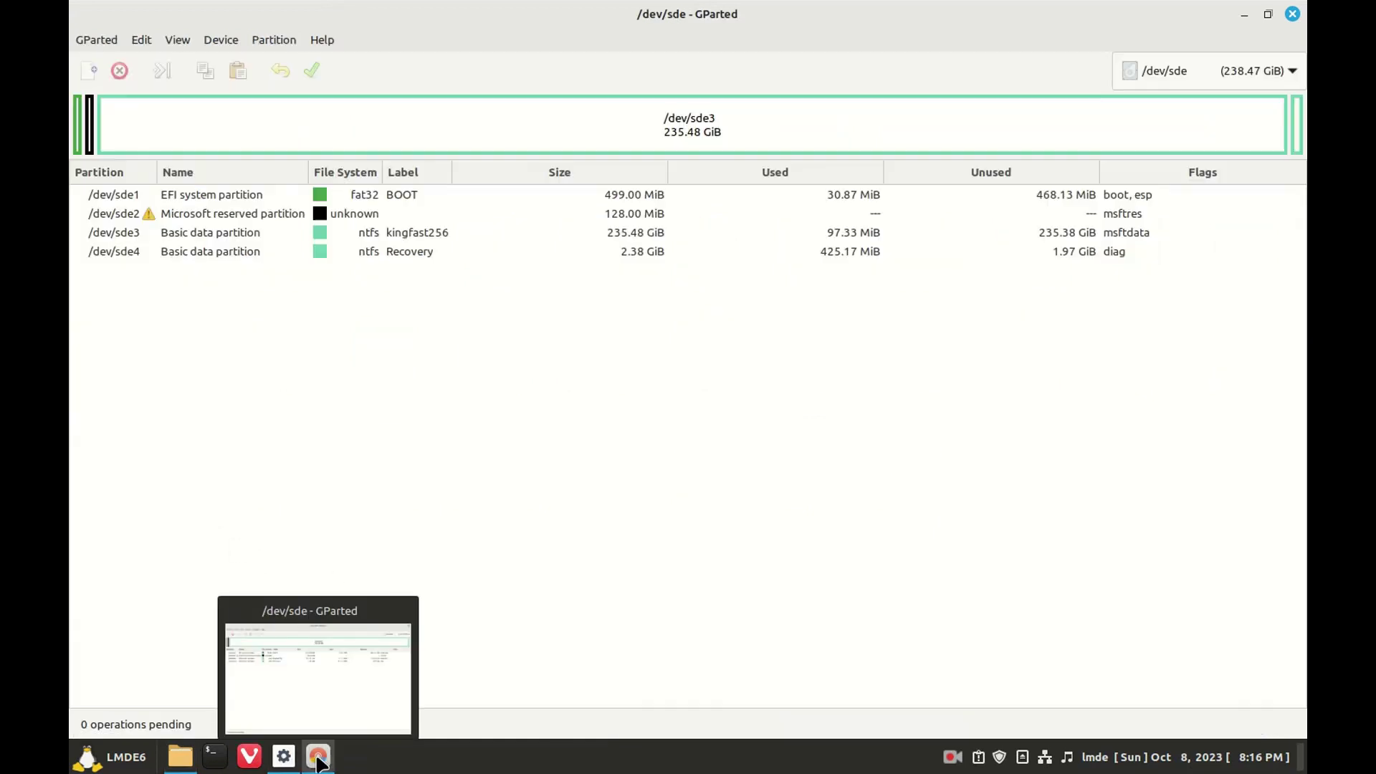
pyautogui.click(1291, 15)
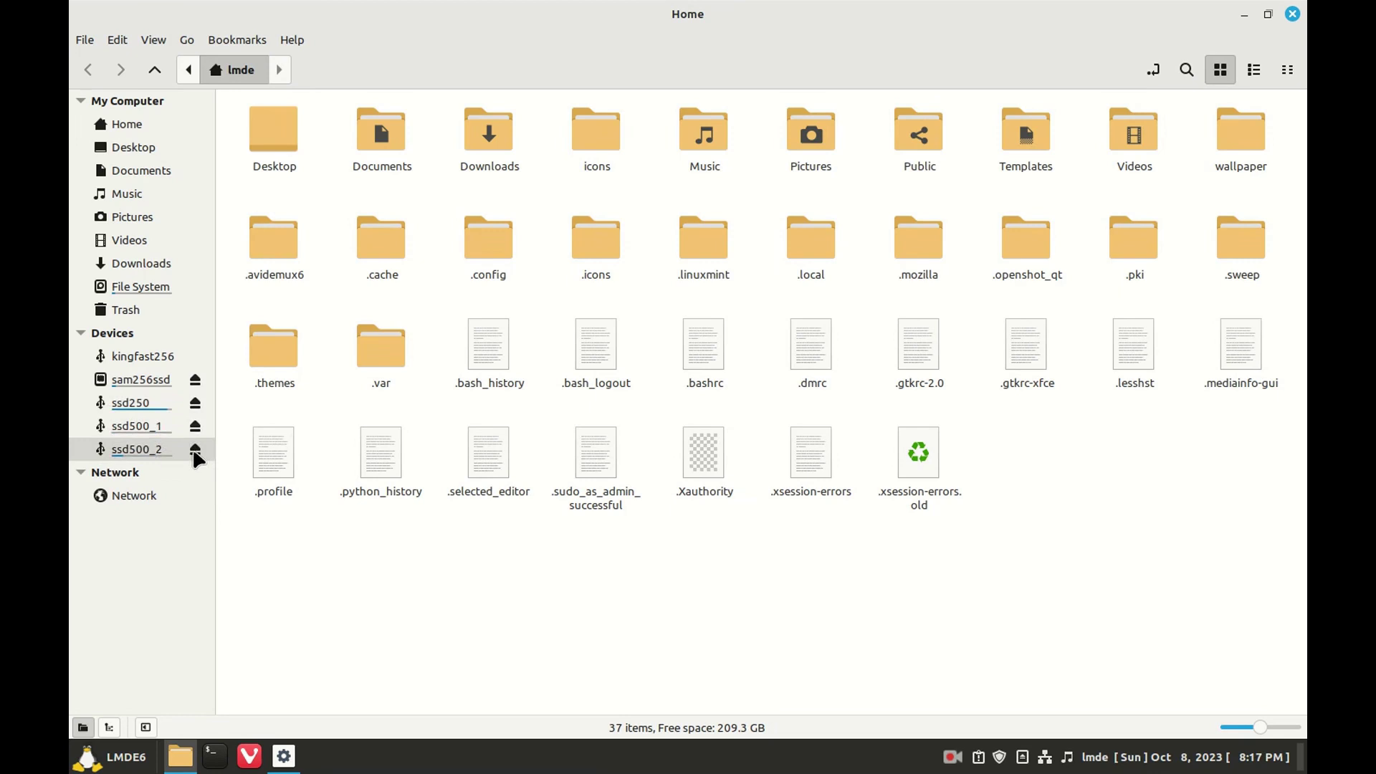
# - Mount kingfast256 from the Nemo sidebar Devices list and open its contents
pyautogui.click(151, 356)
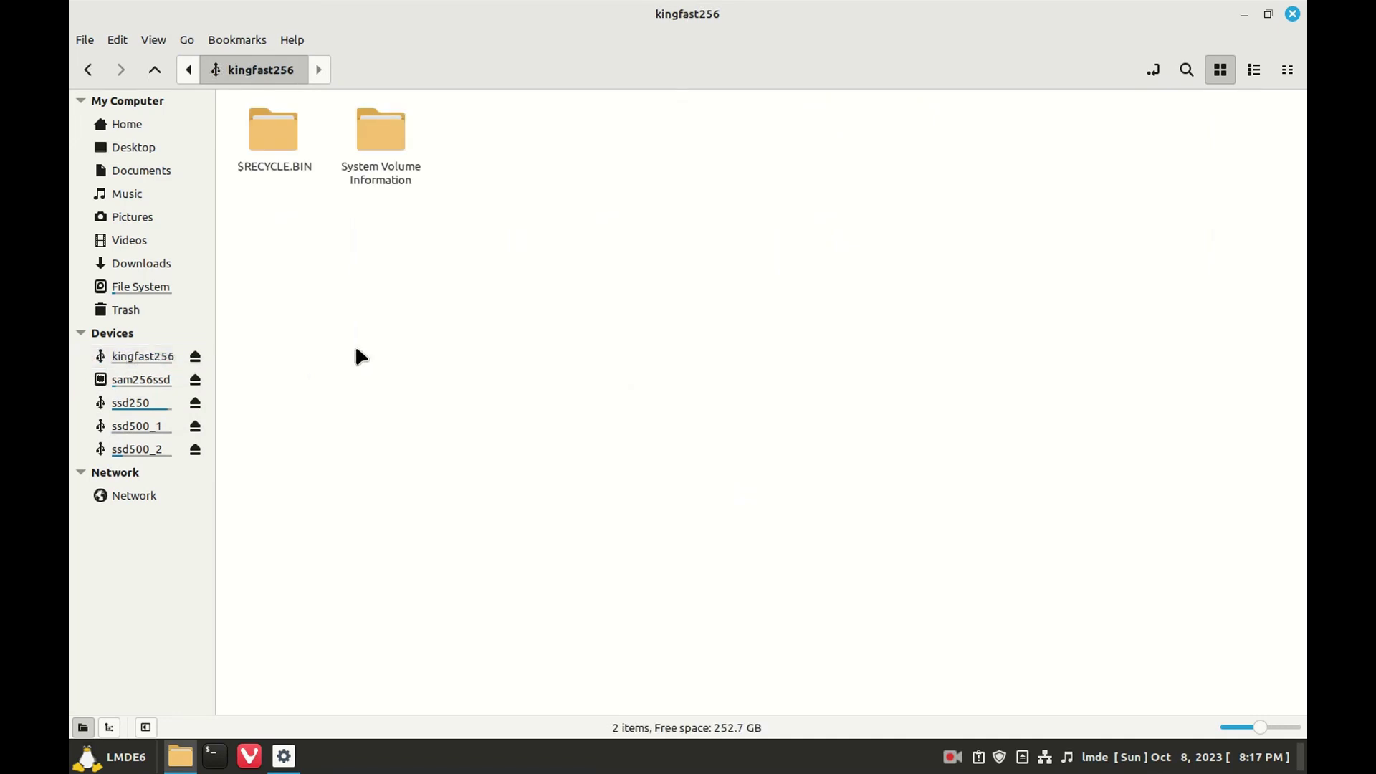